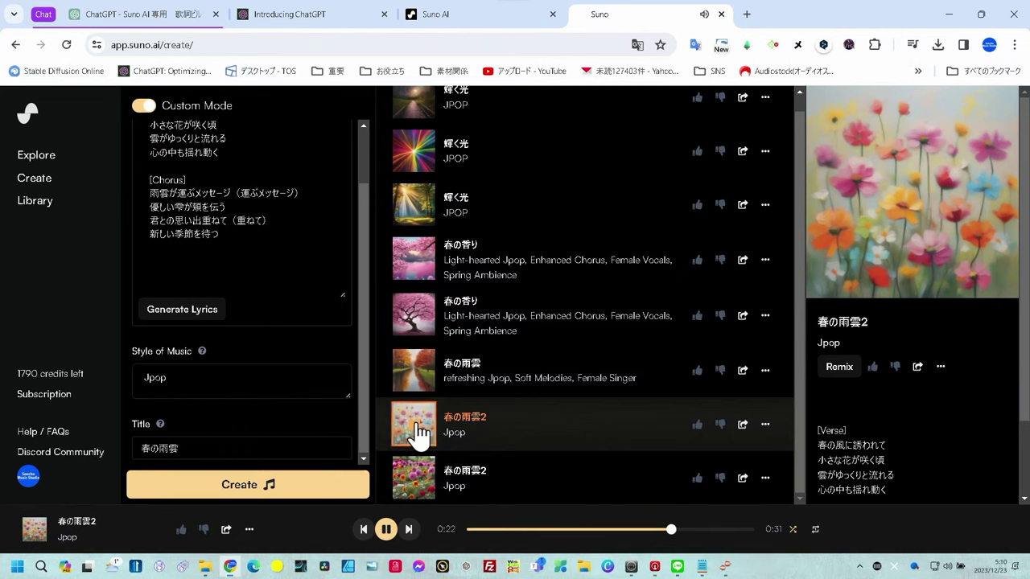
# Pause the first 春の雨雲2 song and download its audio.
pyautogui.click(418, 434)
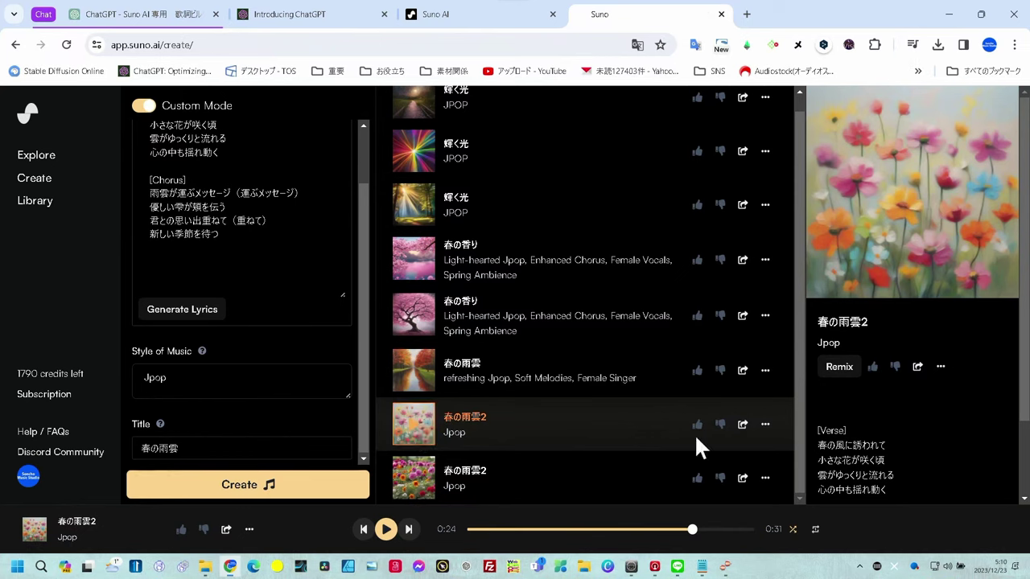
pyautogui.click(765, 426)
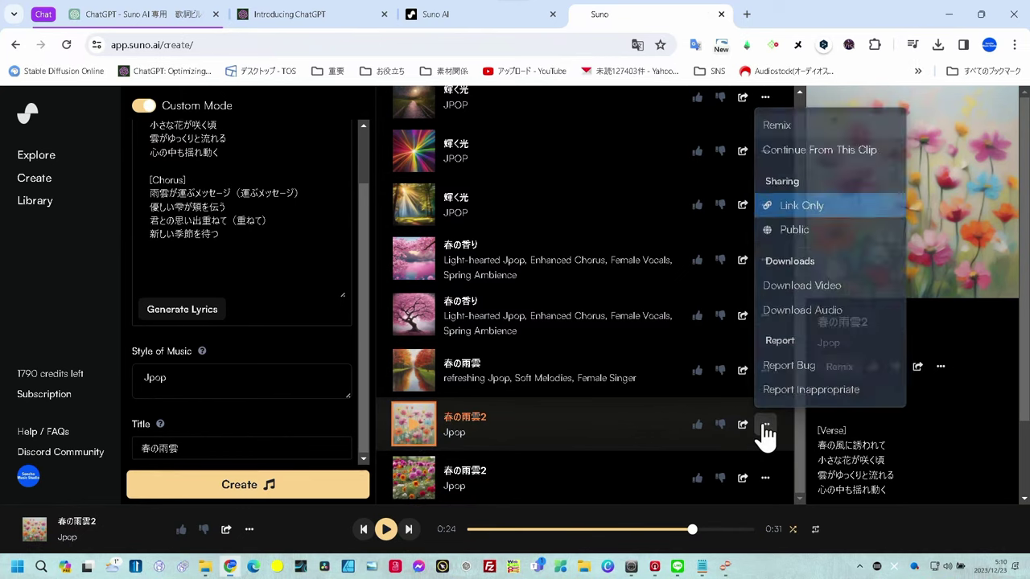
pyautogui.click(789, 308)
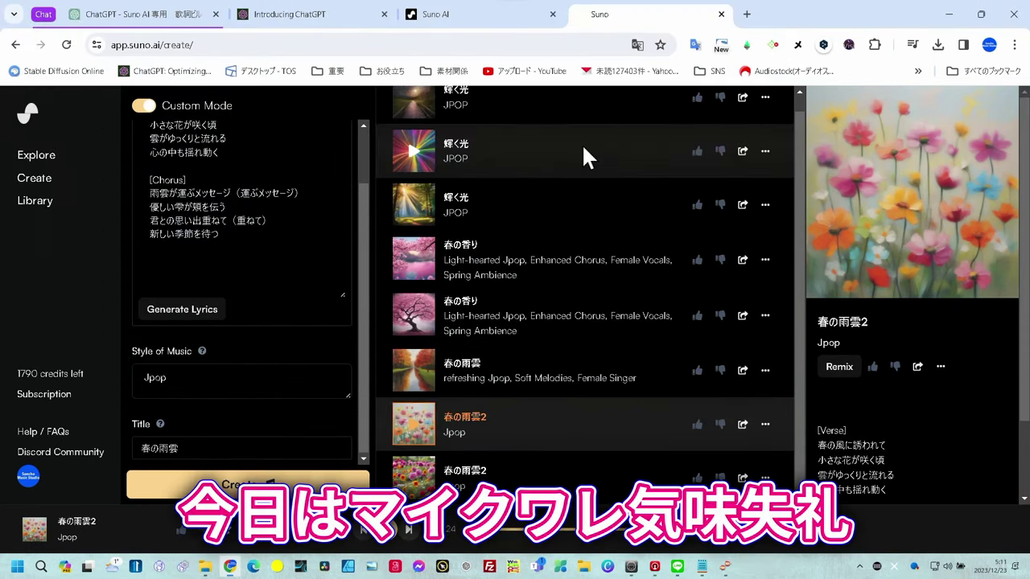
# Switch to Melodyne and import 春の雨雲2.mp3 from the ダウンロード folder as a new track.
pyautogui.click(722, 406)
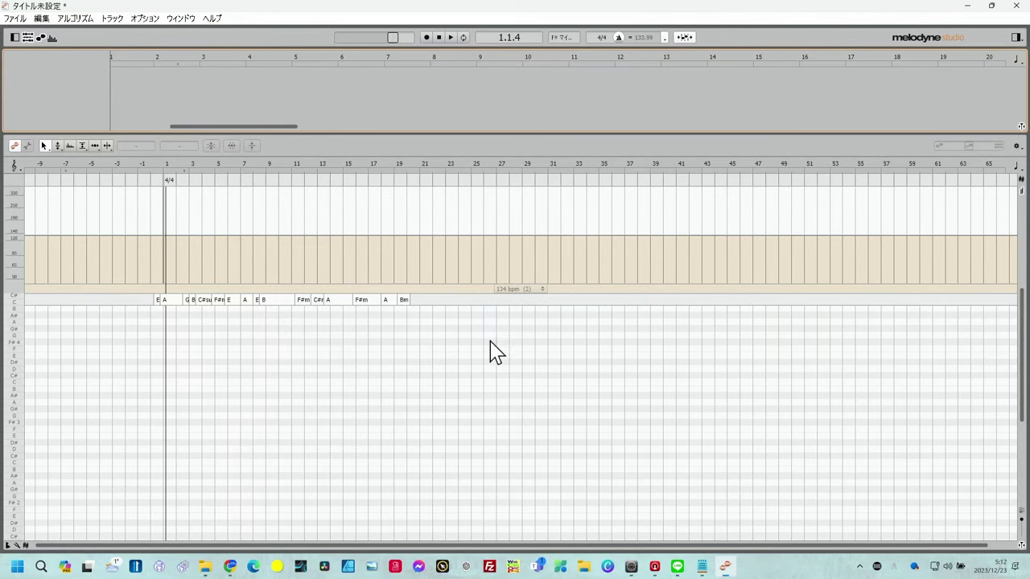
pyautogui.press('super+e')
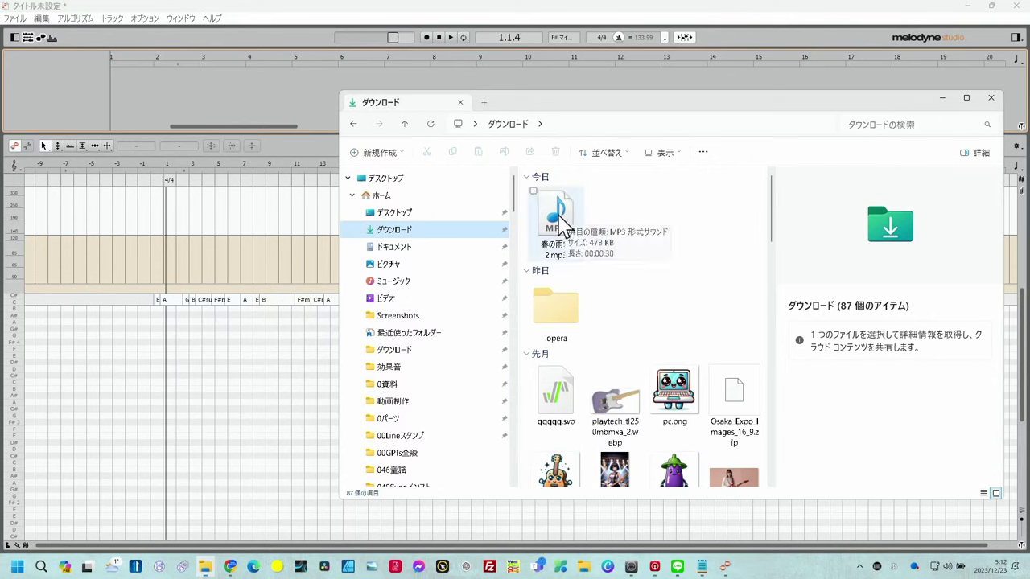
pyautogui.moveTo(560, 219); pyautogui.dragTo(144, 71)
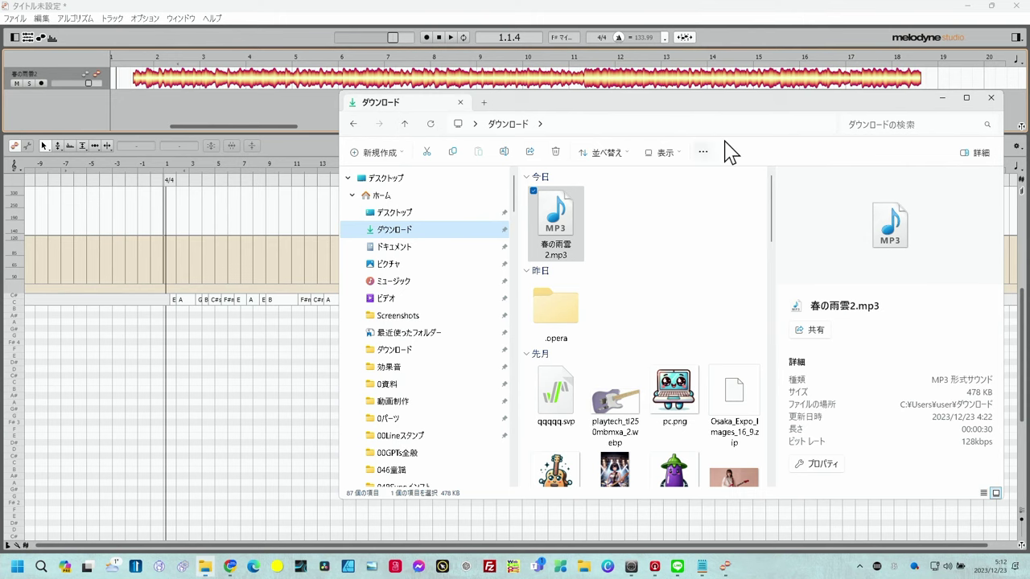
# Select the whole 春の雨雲2 audio clip and detect the tempo of the selected range.
pyautogui.click(214, 102)
pyautogui.click(214, 82)
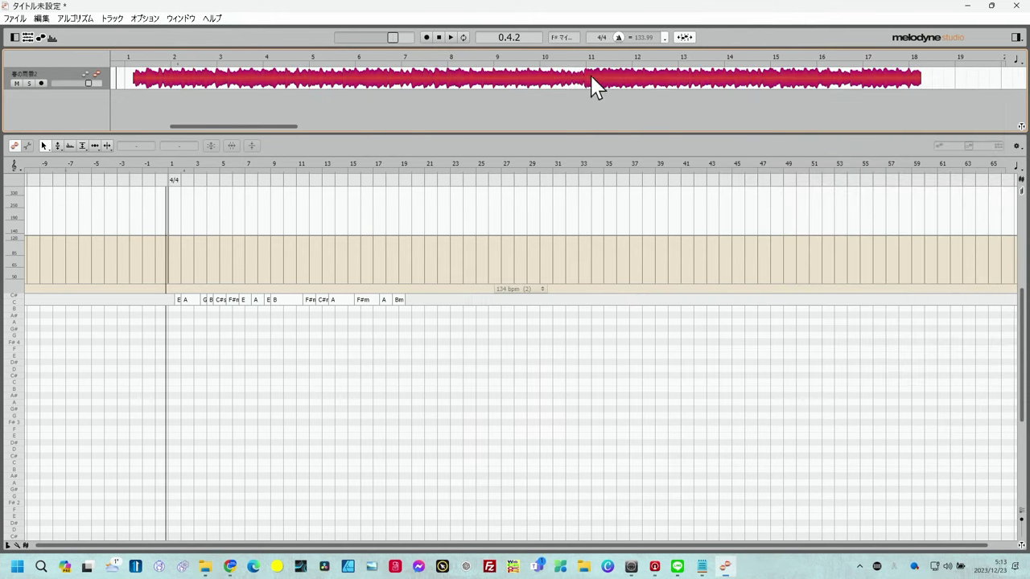
pyautogui.click(47, 20)
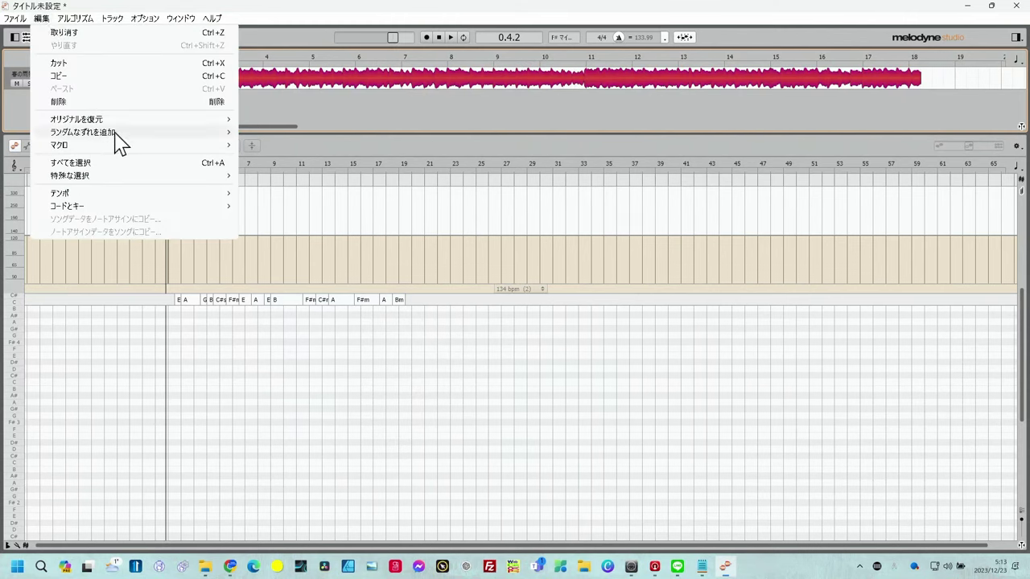
pyautogui.moveTo(126, 195)
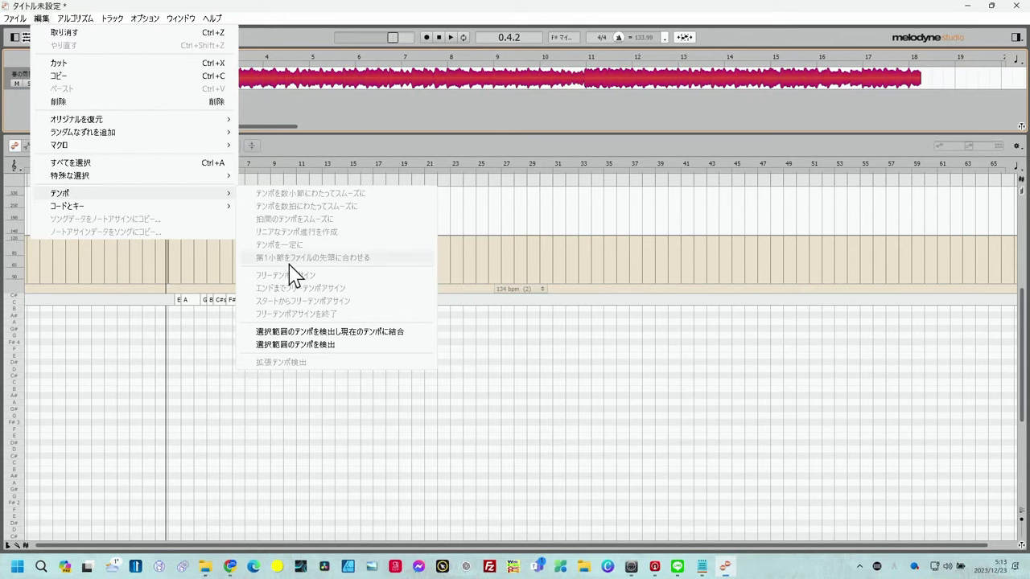
pyautogui.click(288, 345)
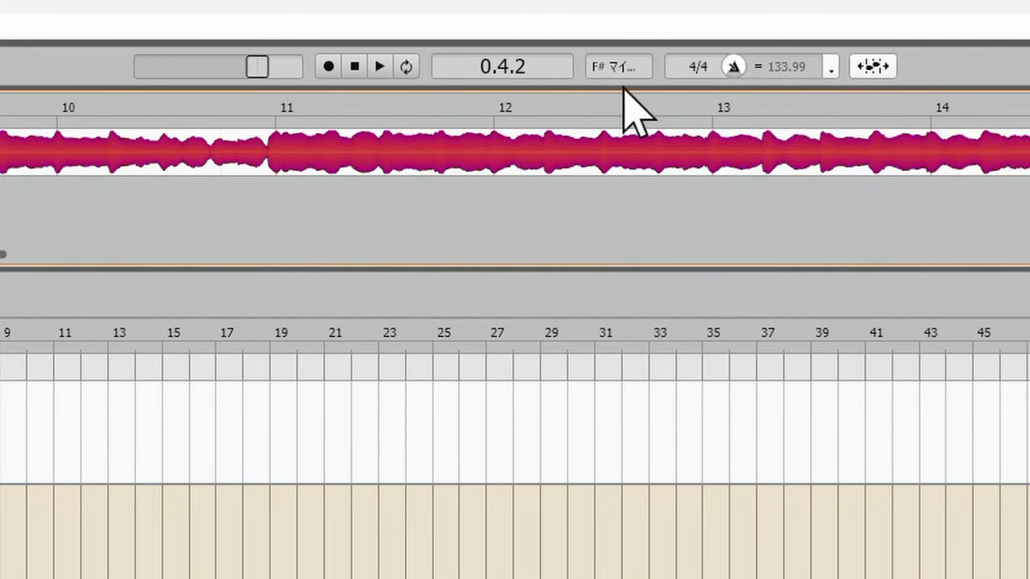
# Play part of the 春の雨雲2 track from mid-song, then stop playback.
pyautogui.click(2, 107)
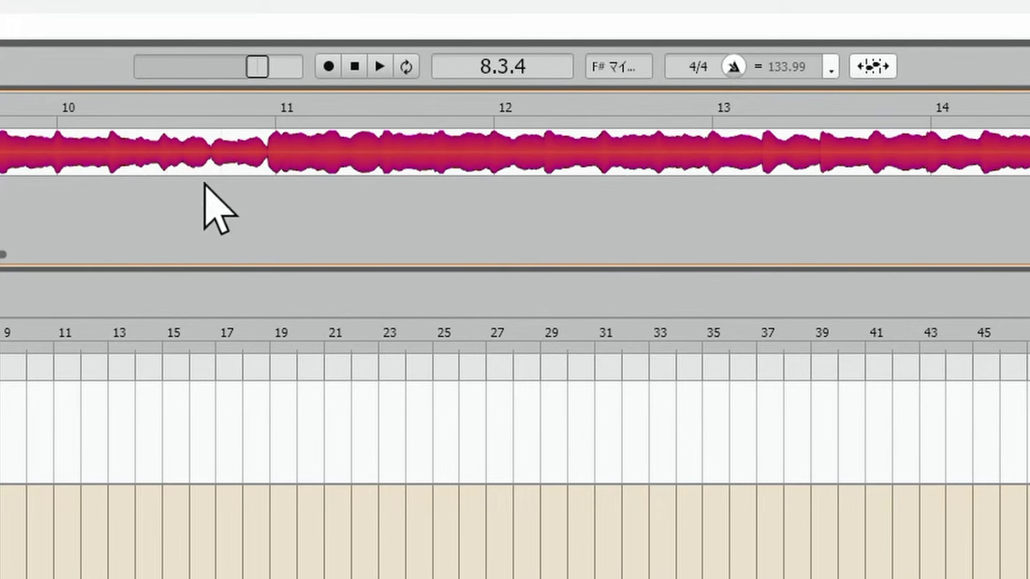
pyautogui.click(380, 67)
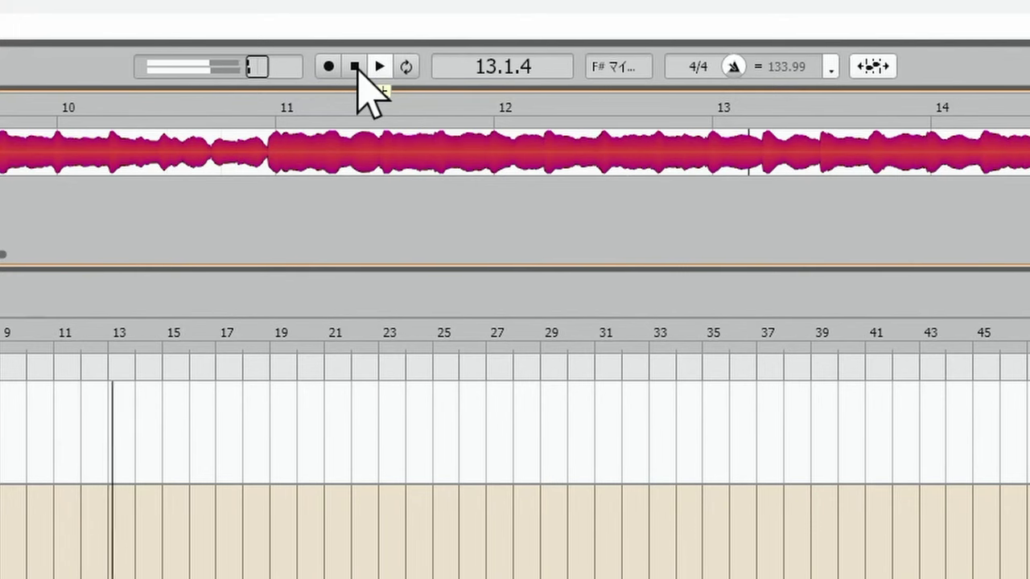
pyautogui.click(356, 68)
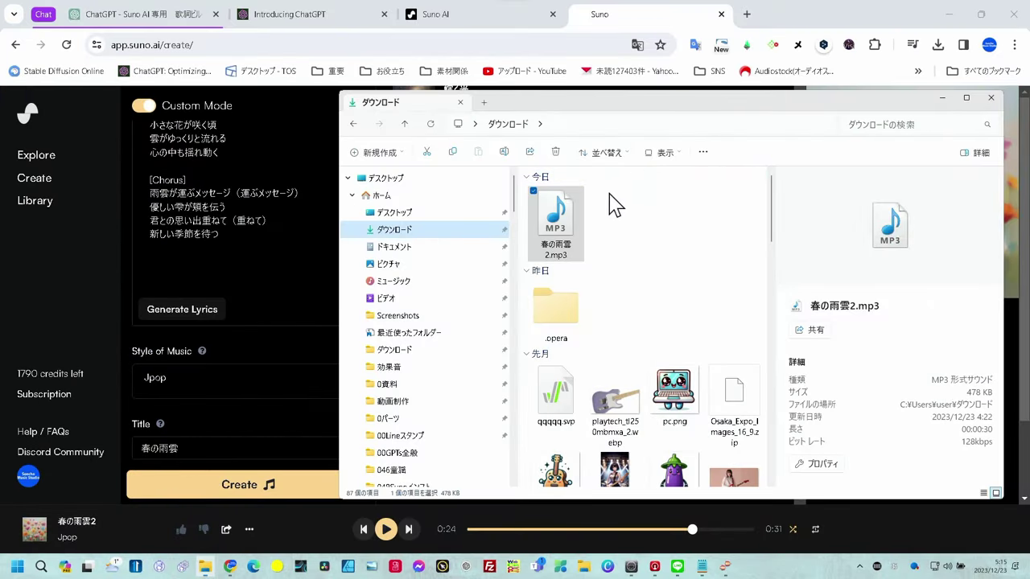
# Switch to Studio One and create a new song from the レコーディングとミックス template at 44.1 kHz with the suggested name.
pyautogui.click(300, 567)
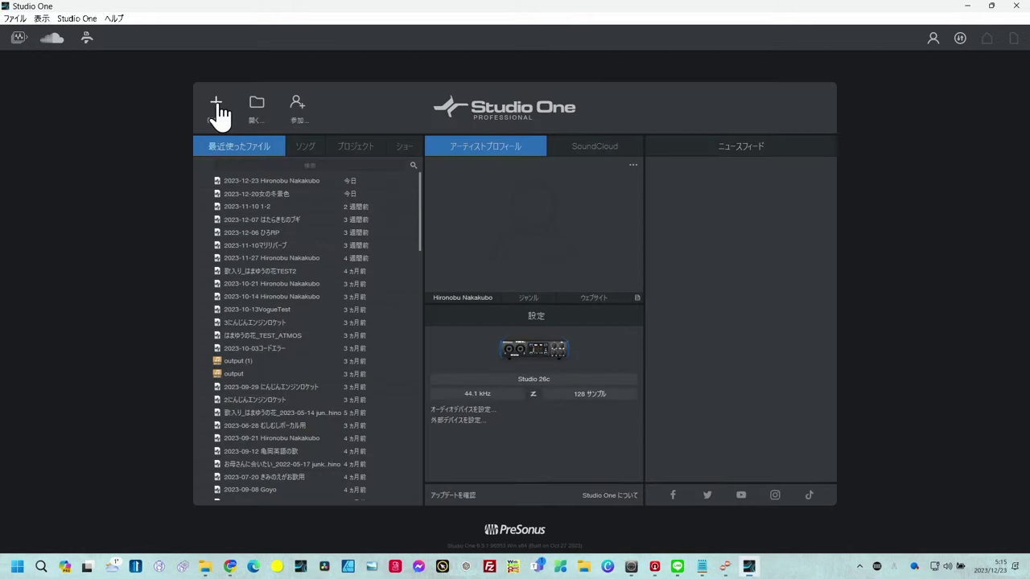
pyautogui.click(215, 102)
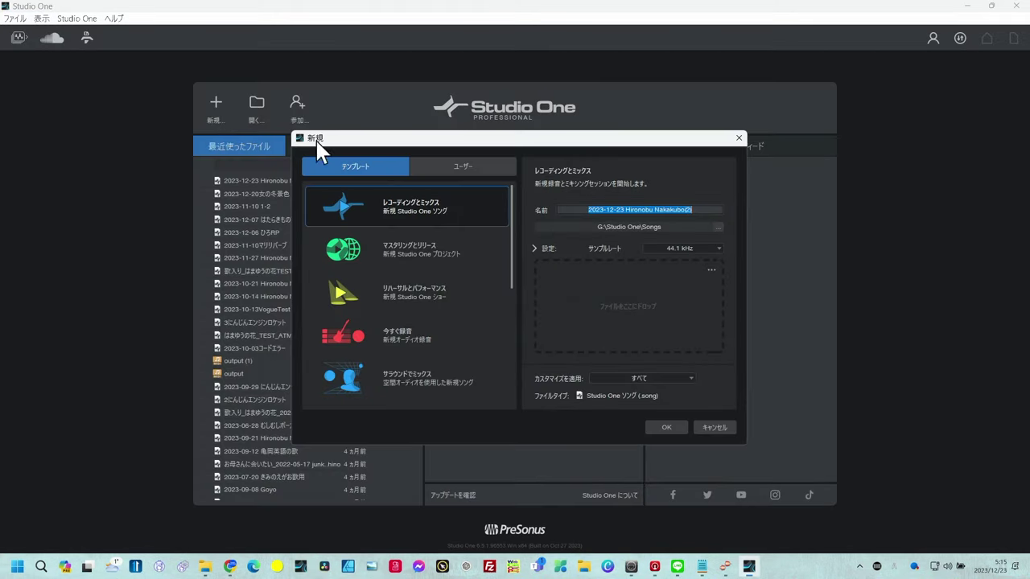
pyautogui.click(668, 427)
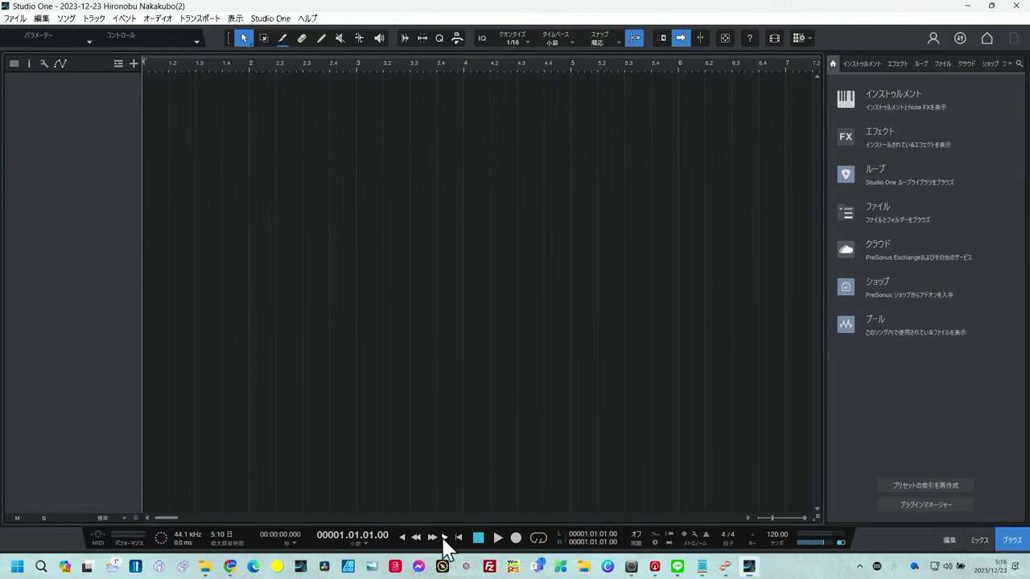
# Import 春の雨雲2.mp3 from the ダウンロード folder onto a new audio track at the song start.
pyautogui.click(205, 567)
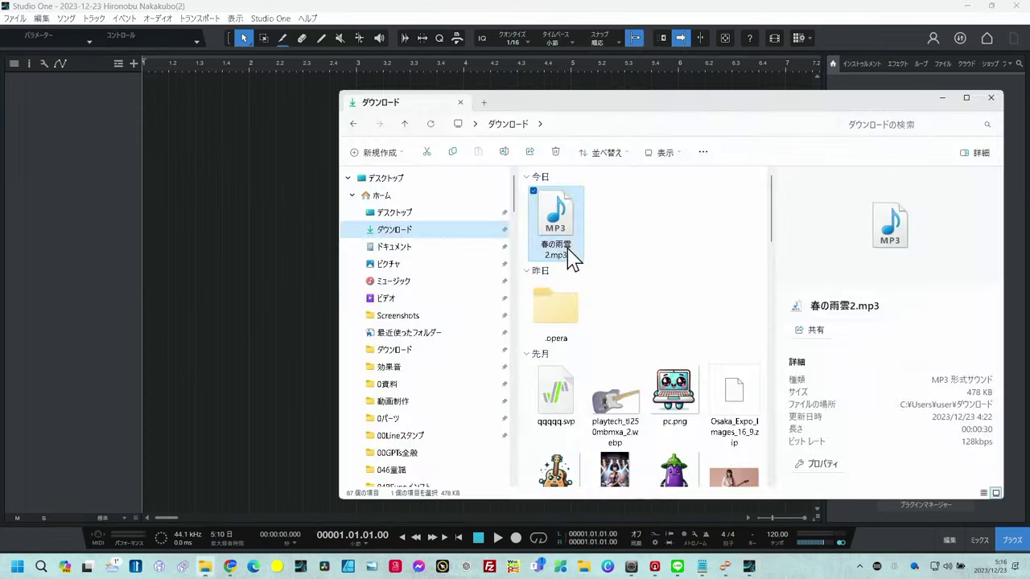
pyautogui.moveTo(555, 212); pyautogui.dragTo(148, 106)
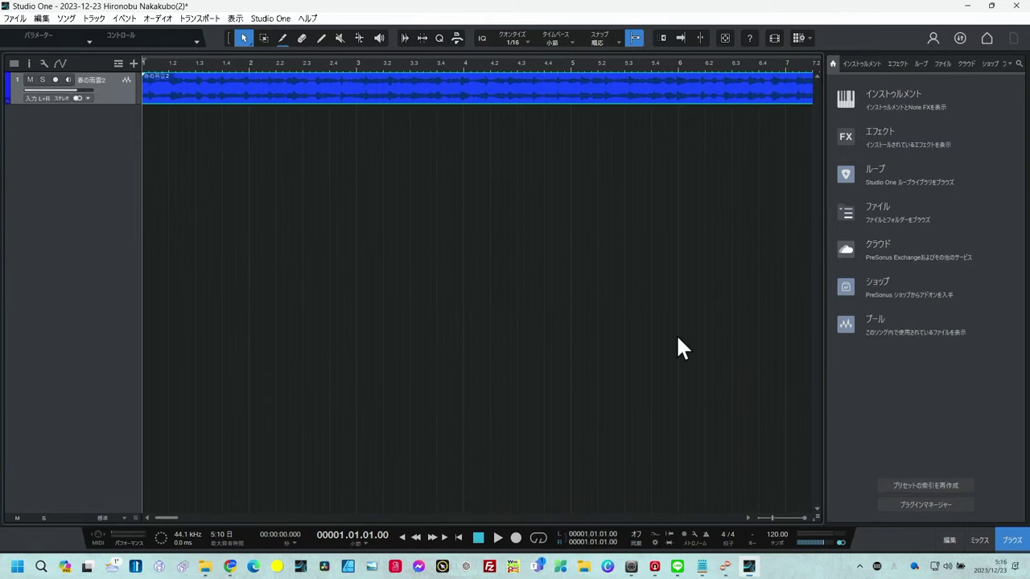
pyautogui.scroll(-3, 346, 64)
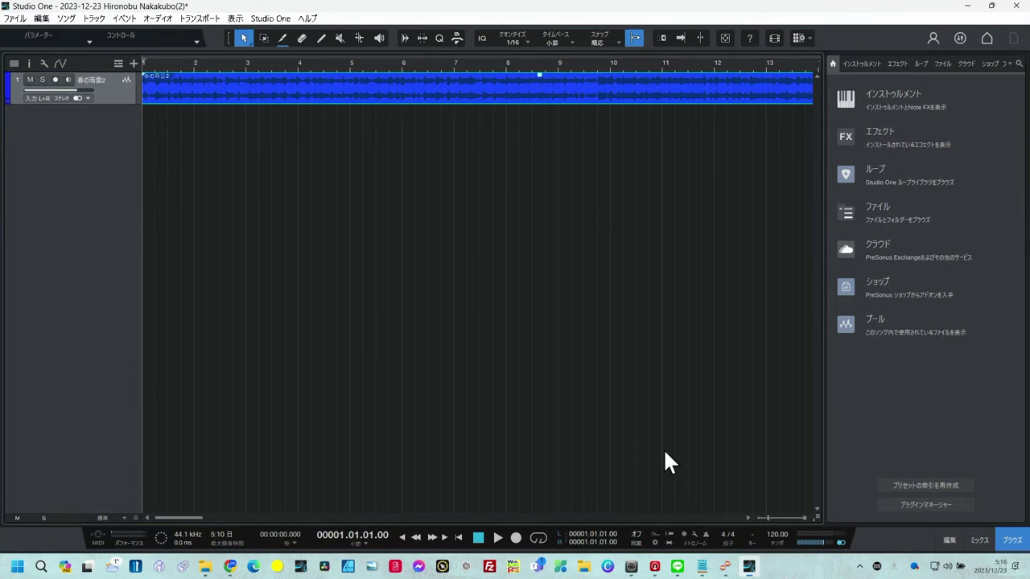
# Set the song tempo to 133.99.
pyautogui.doubleClick(775, 535)
pyautogui.moveTo(744, 510); pyautogui.dragTo(761, 510)
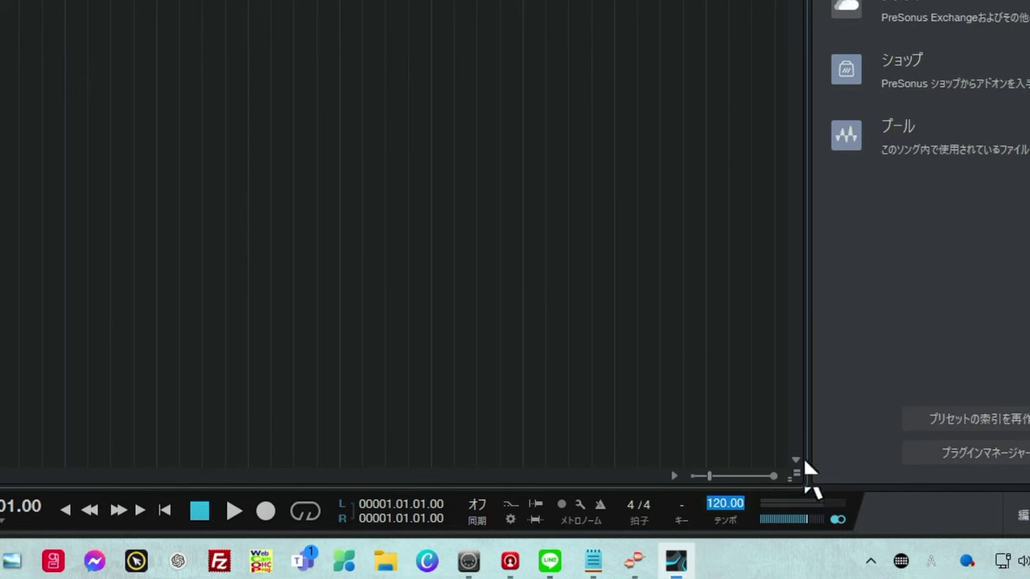
pyautogui.write('133.')
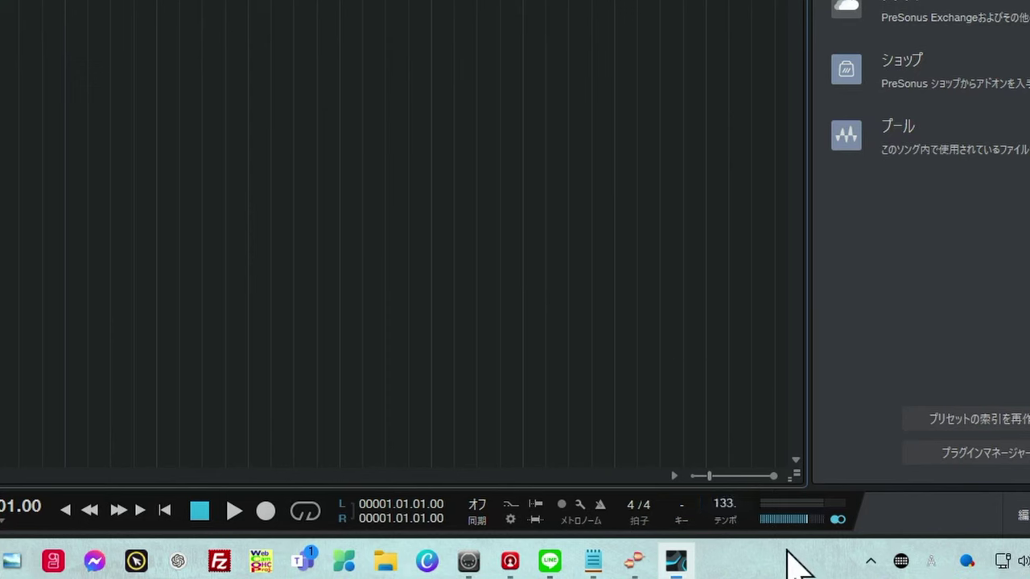
pyautogui.write('99')
pyautogui.press('Return')
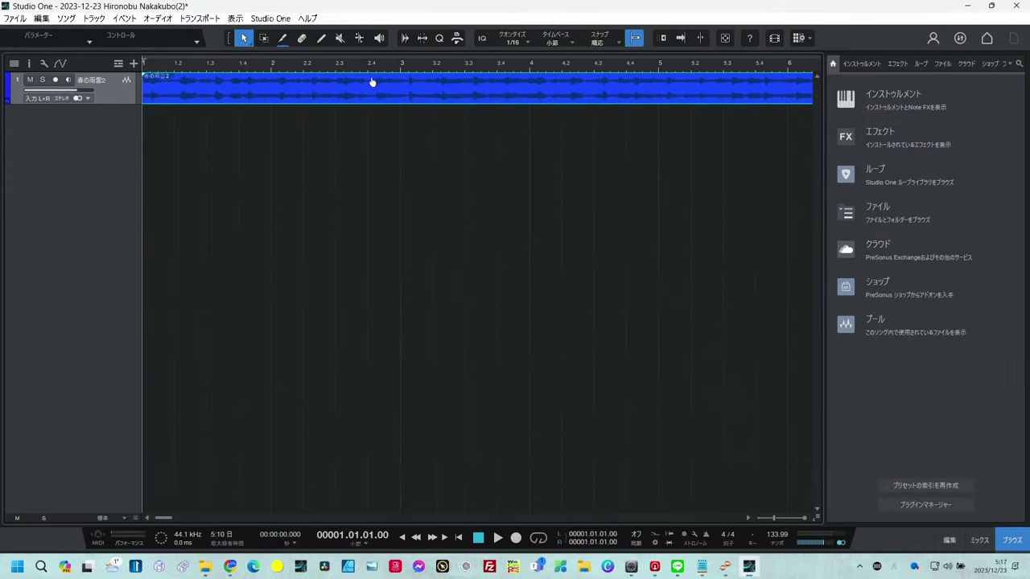
# Move the 春の雨雲2 event to about beat 1.3, show the mixer console and briefly play the song.
pyautogui.moveTo(372, 82); pyautogui.dragTo(405, 94)
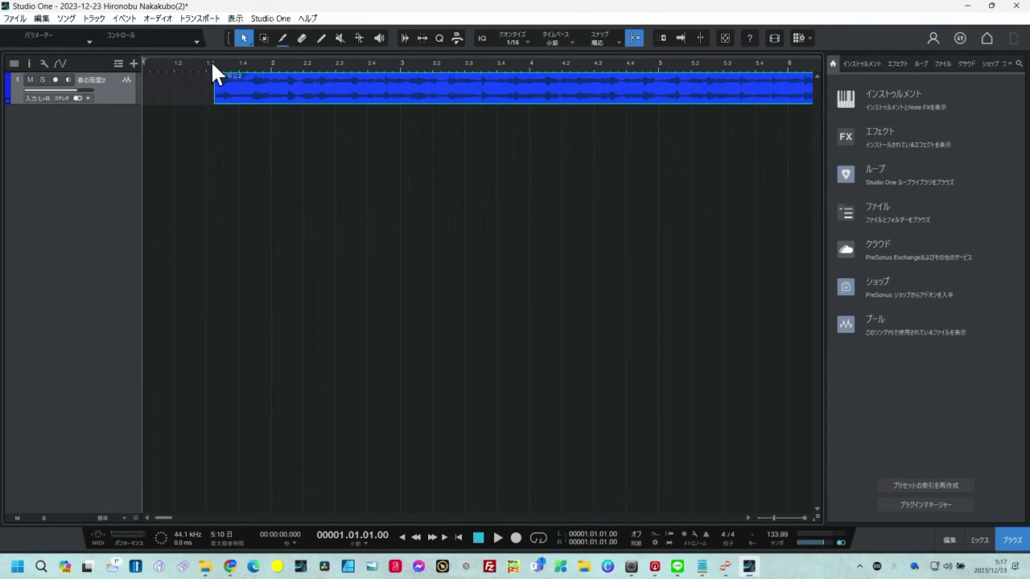
pyautogui.press('F3')
pyautogui.press('space')
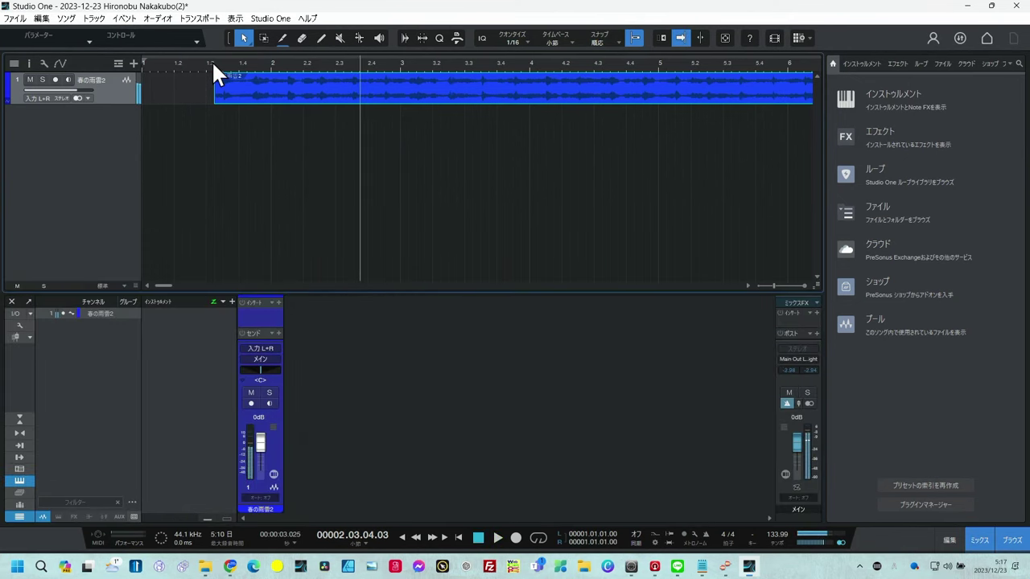
pyautogui.press('space')
# With snapping off, enlarge the track height and shift the event to start at about 01.01.03.84, aligning its transients around bar 2.
pyautogui.moveTo(337, 90); pyautogui.dragTo(324, 79)
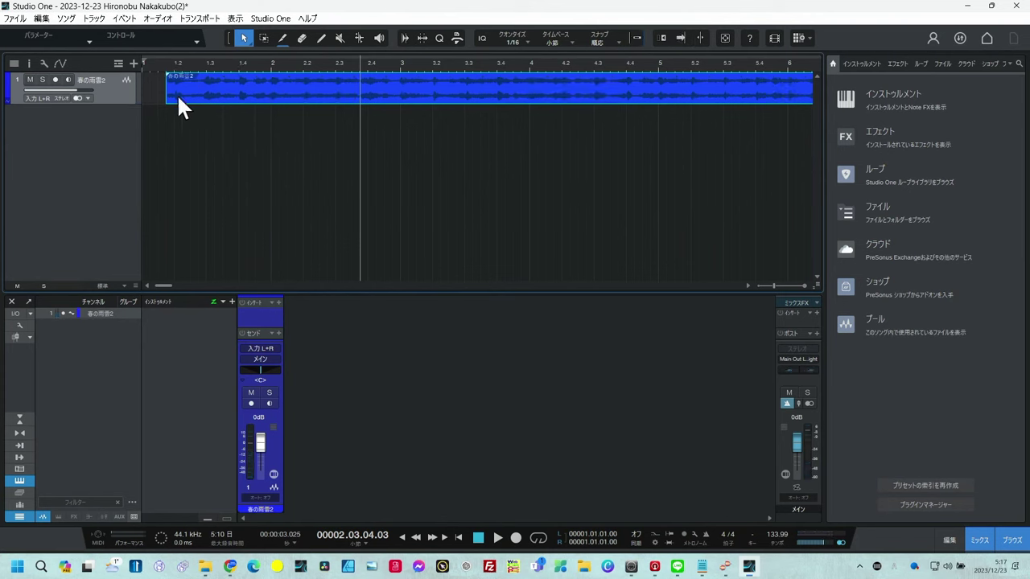
pyautogui.moveTo(125, 103); pyautogui.dragTo(126, 182)
pyautogui.moveTo(265, 66); pyautogui.dragTo(344, 114)
pyautogui.scroll(2, 337, 103)
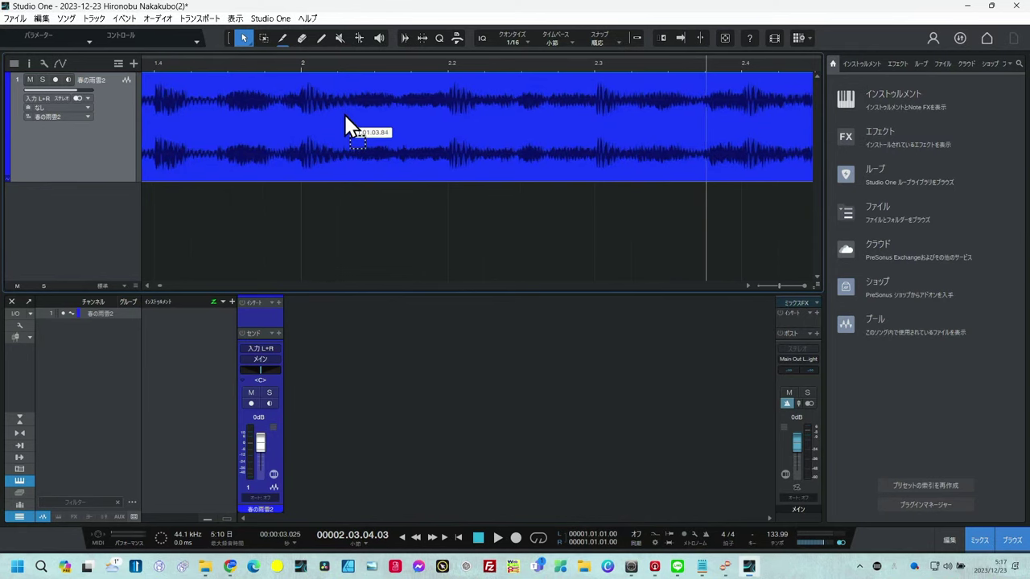
# Nudge the event slightly so that its transient near beat 3.2 lines up with the grid.
pyautogui.moveTo(459, 63); pyautogui.dragTo(432, 39)
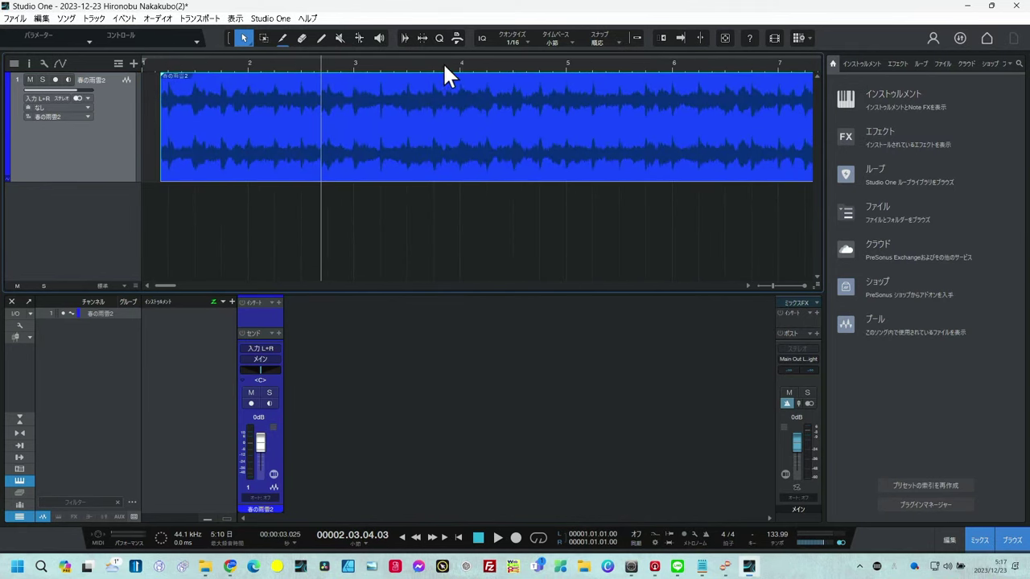
pyautogui.moveTo(378, 66); pyautogui.dragTo(379, 101)
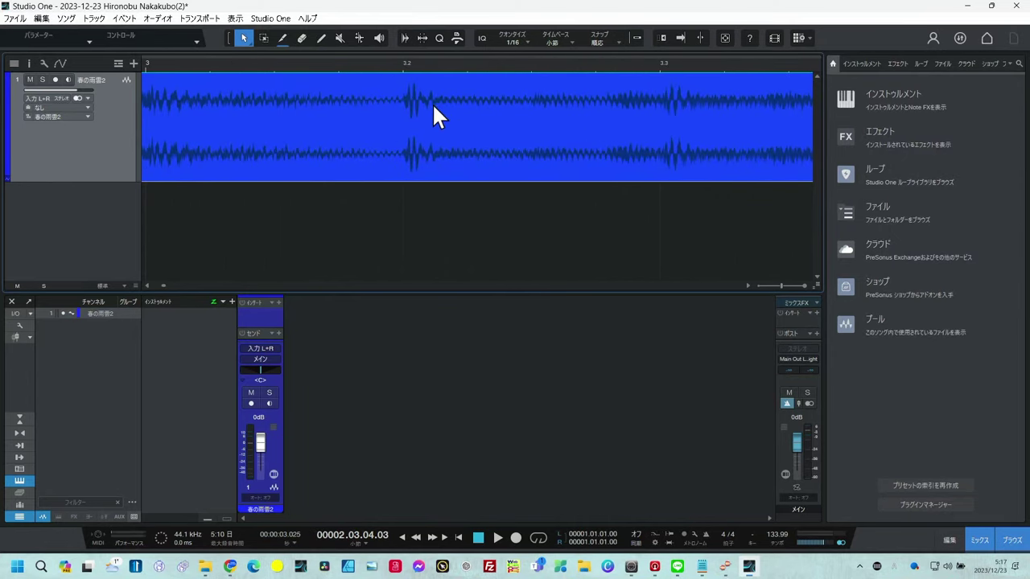
pyautogui.moveTo(423, 99); pyautogui.dragTo(420, 101)
# Check the alignment near bar 17 and nudge the event slightly to match the transient to the bar line.
pyautogui.moveTo(462, 63); pyautogui.dragTo(400, 9)
pyautogui.moveTo(630, 68); pyautogui.dragTo(624, 130)
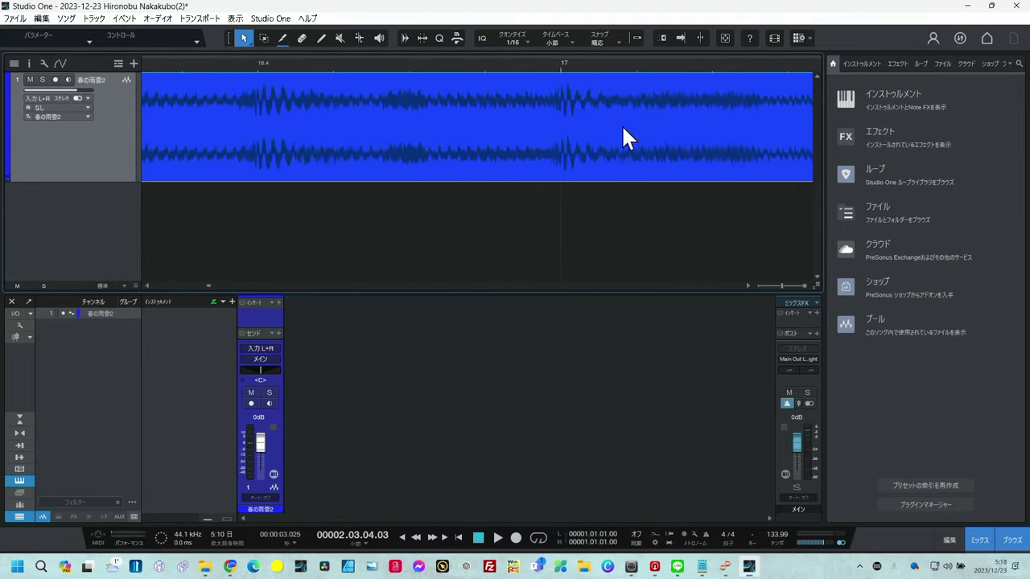
pyautogui.moveTo(569, 107); pyautogui.dragTo(571, 108)
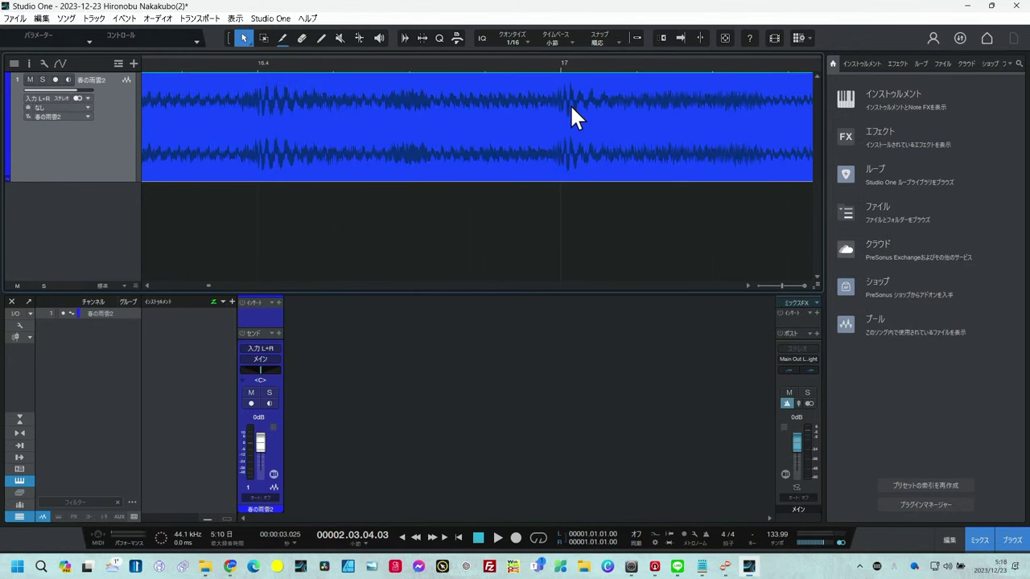
pyautogui.moveTo(547, 66); pyautogui.dragTo(545, 6)
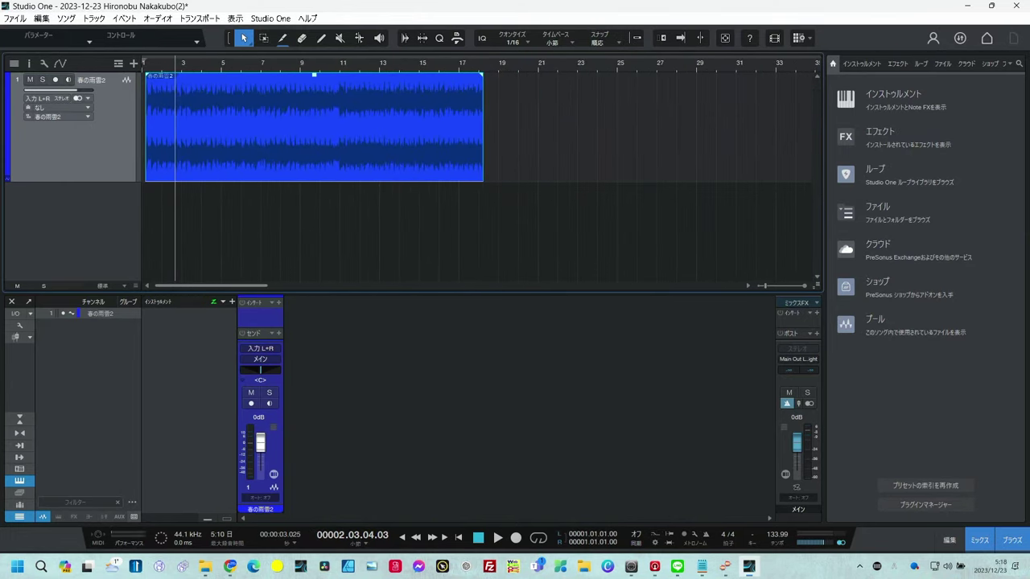
# Return the playhead to the song start and enable the metronome with its settings window open.
pyautogui.click(142, 62)
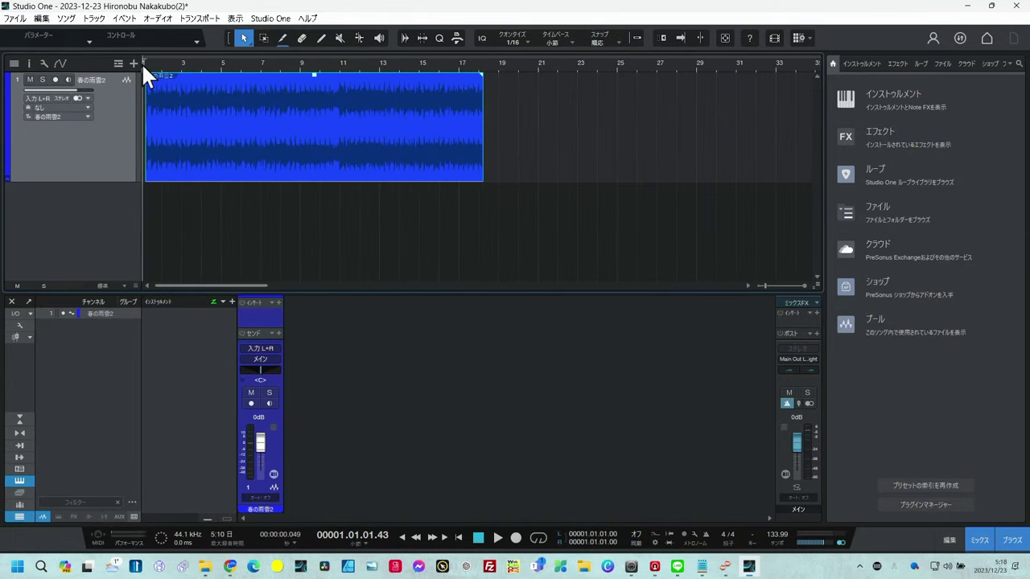
pyautogui.click(694, 535)
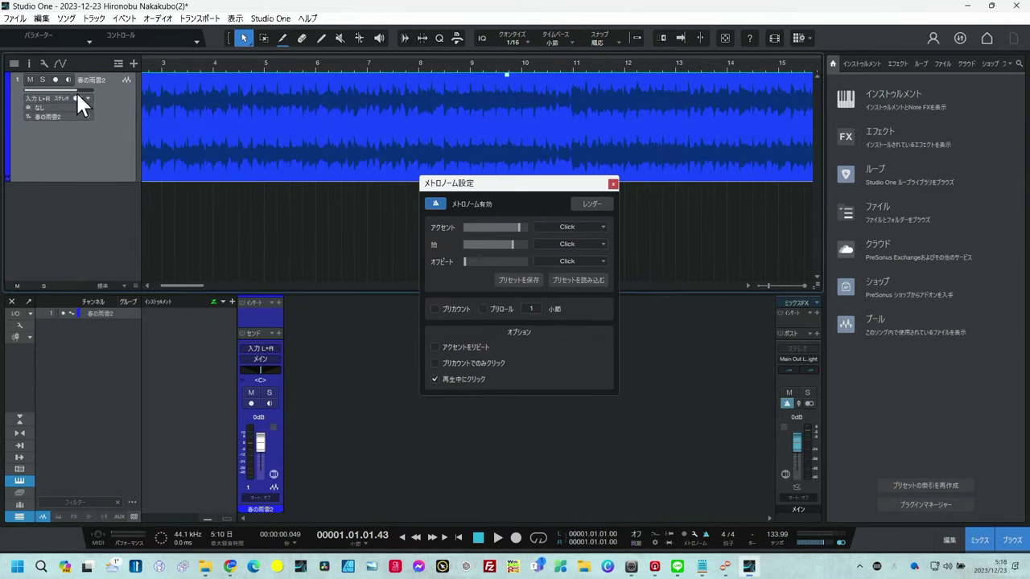
# Lower the 春の雨雲2 track volume to -6.7 dB and play the song against the metronome click.
pyautogui.moveTo(73, 89); pyautogui.dragTo(67, 92)
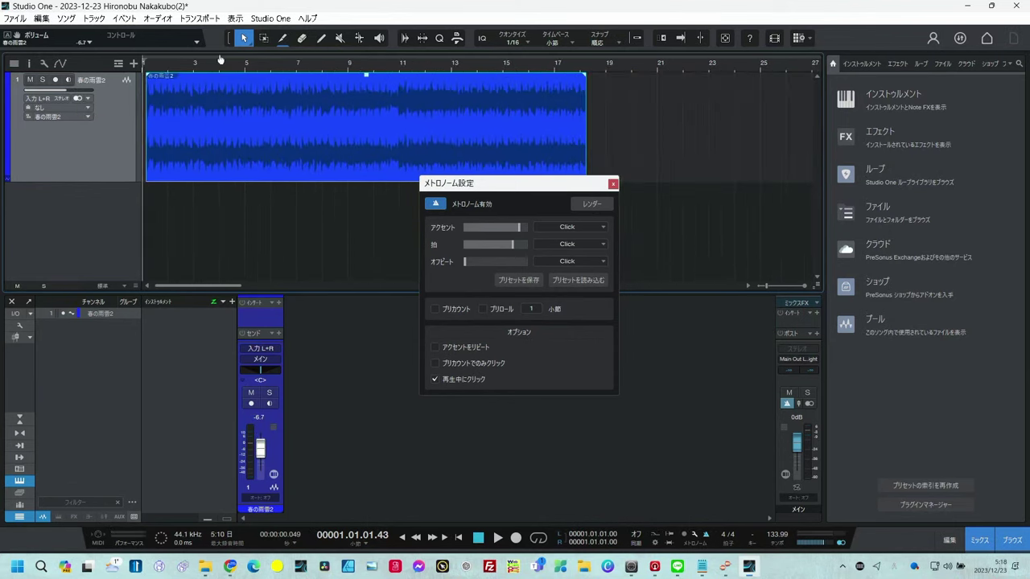
pyautogui.moveTo(220, 60); pyautogui.dragTo(222, 64)
pyautogui.press('space')
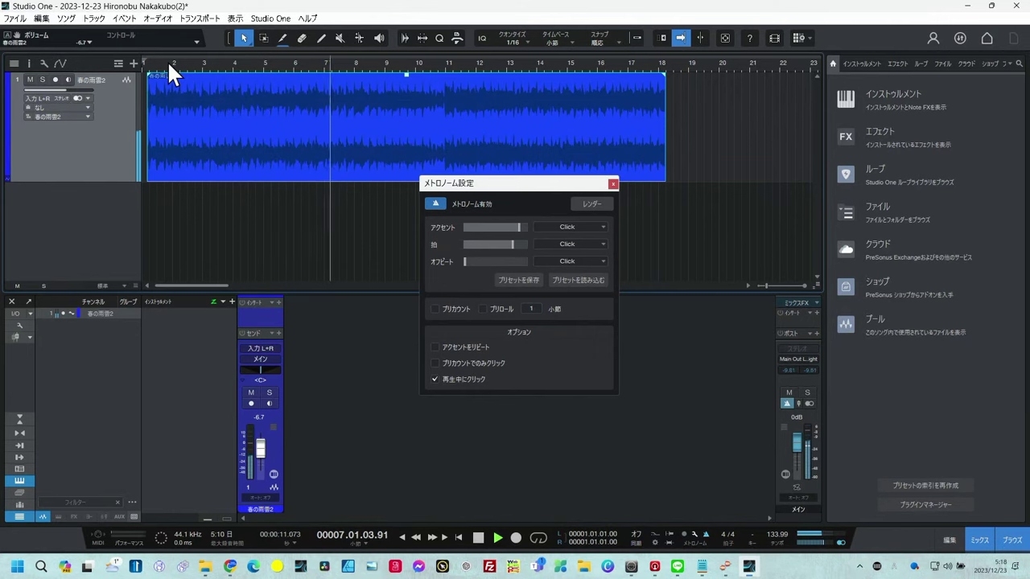
# Close the metronome settings with playback stopped, and reduce the height of the 春の雨雲2 track.
pyautogui.press('space')
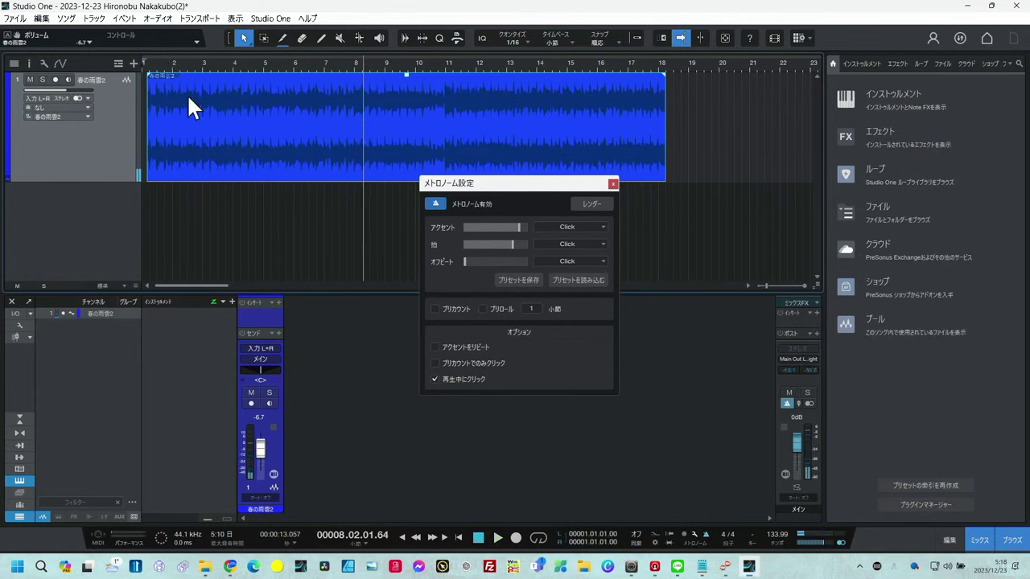
pyautogui.click(612, 184)
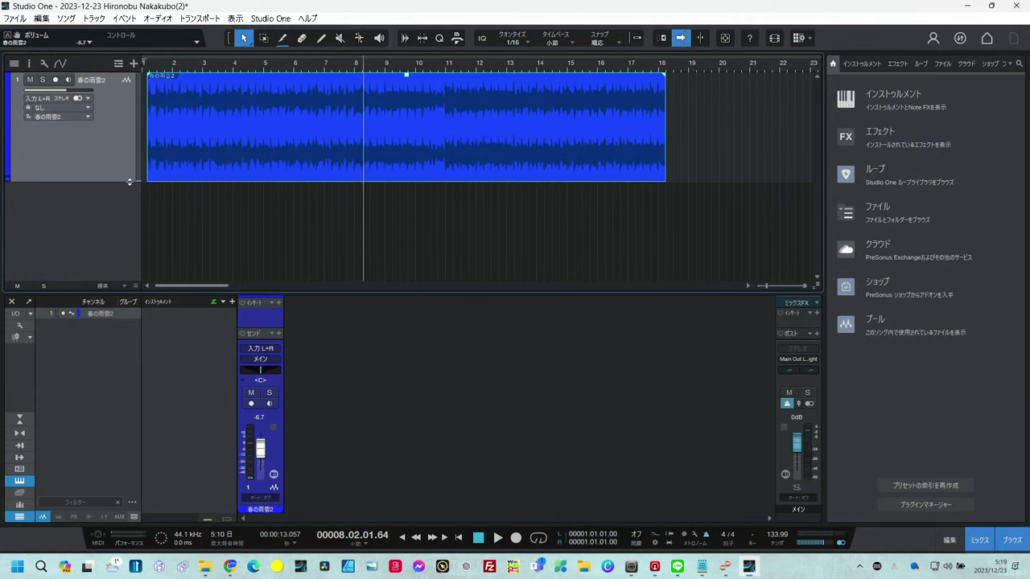
pyautogui.moveTo(129, 181); pyautogui.dragTo(121, 131)
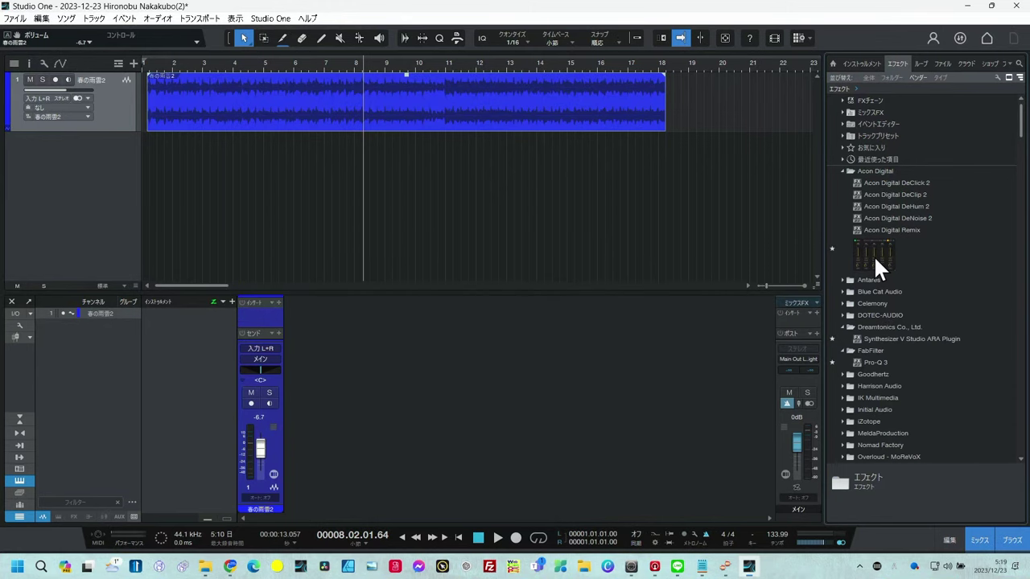
# Insert Acon Digital Remix on the 春の雨雲2 track and audition the song with its Drums gain lowered to -48.0 dB.
pyautogui.click(873, 255)
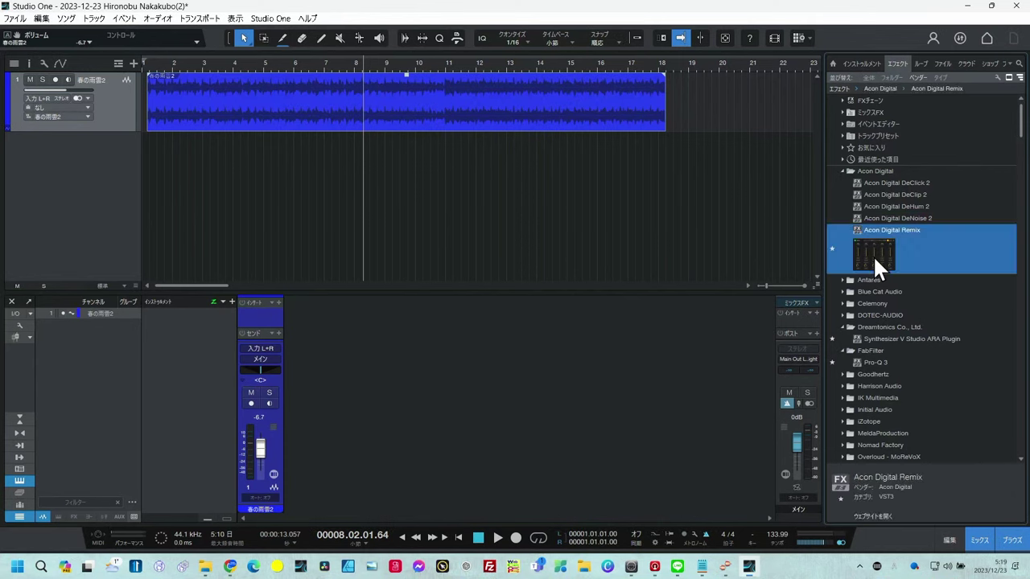
pyautogui.moveTo(873, 255); pyautogui.dragTo(117, 95)
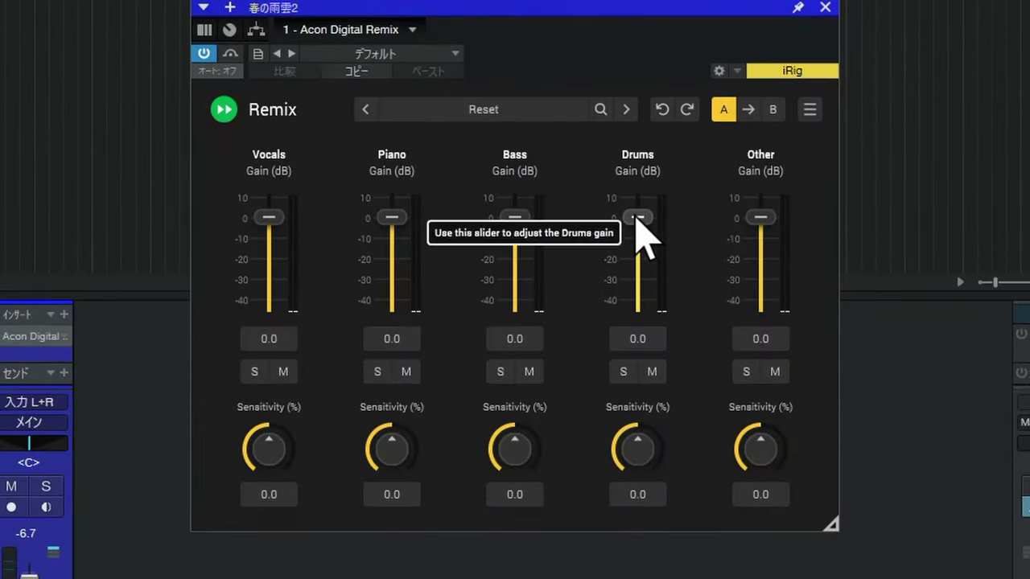
pyautogui.moveTo(580, 253); pyautogui.dragTo(579, 250)
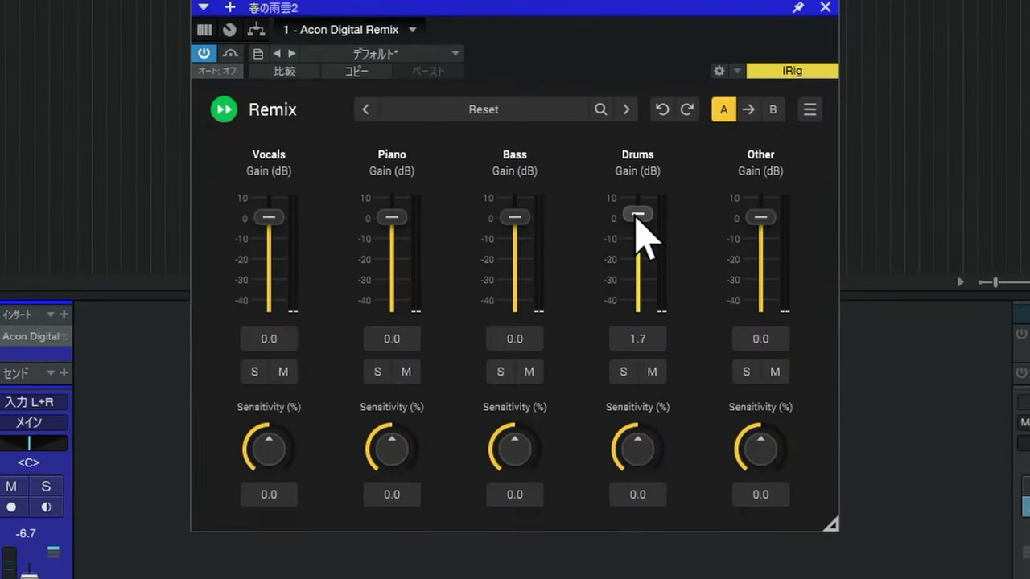
pyautogui.moveTo(636, 214); pyautogui.dragTo(636, 322)
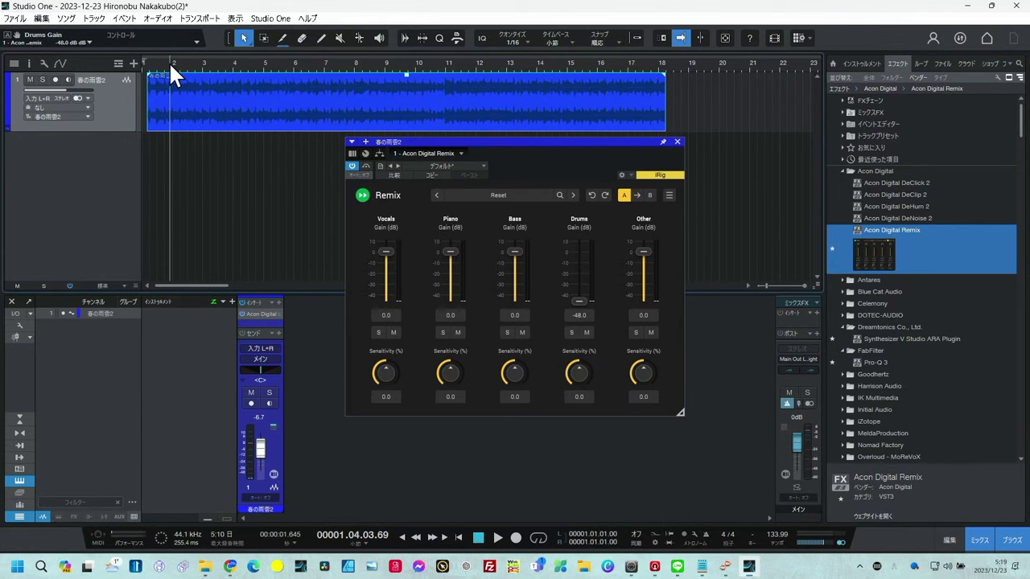
pyautogui.press('space')
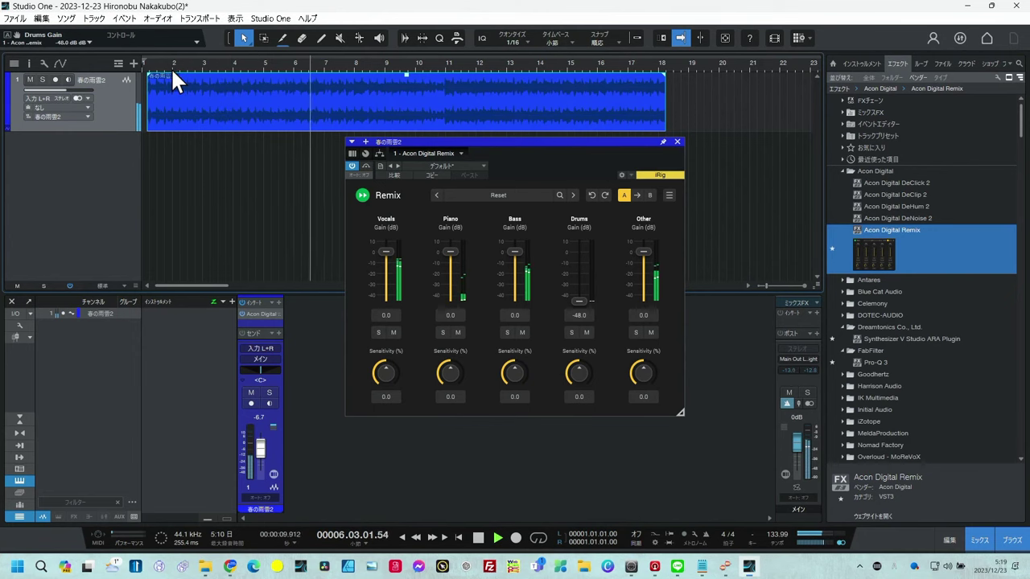
pyautogui.press('space')
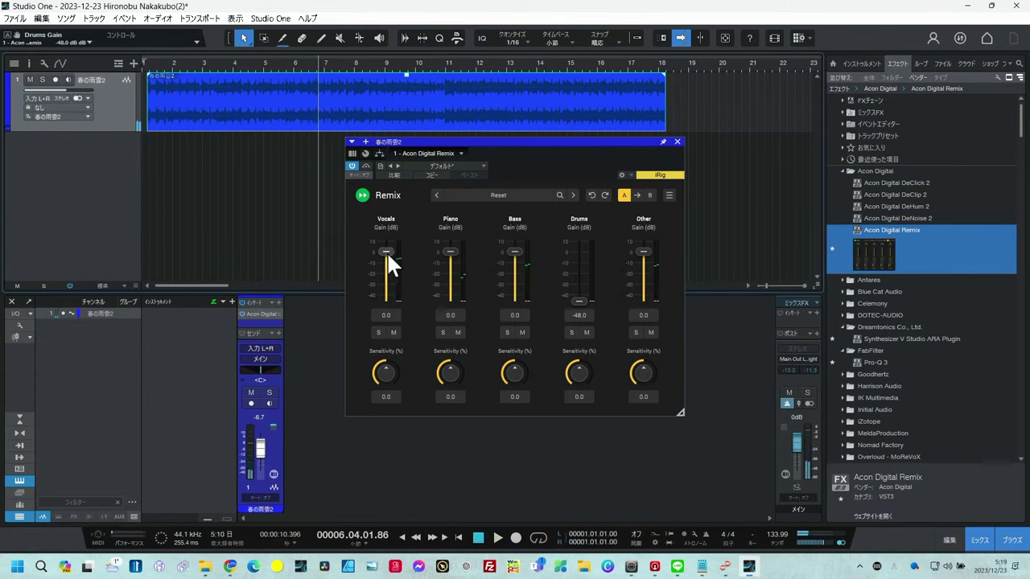
# Audition the song with the Remix Vocals gain at -48.0 dB, and bring it back up to 2.2 dB.
pyautogui.moveTo(389, 256); pyautogui.dragTo(387, 303)
pyautogui.press('space')
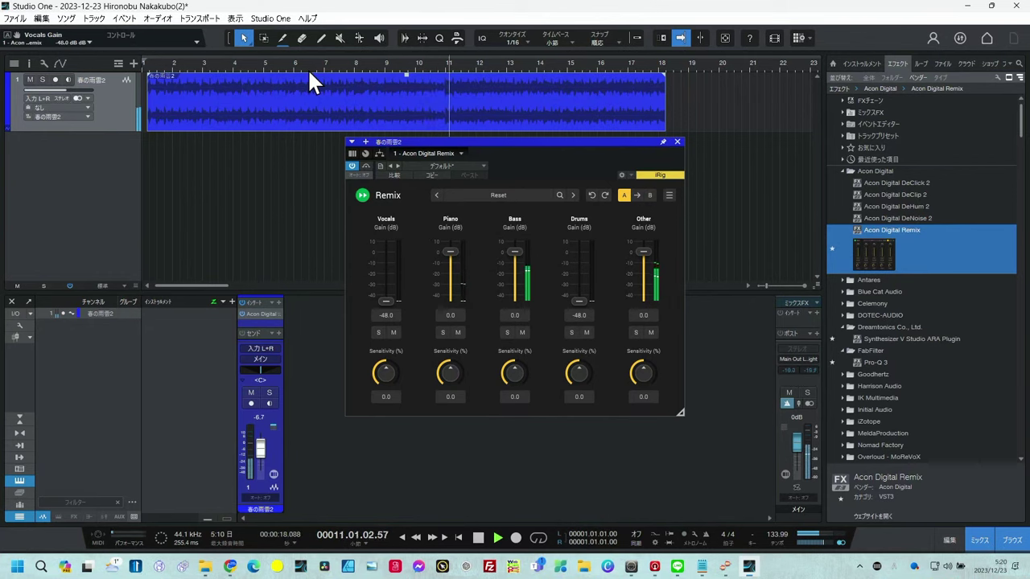
pyautogui.press('space')
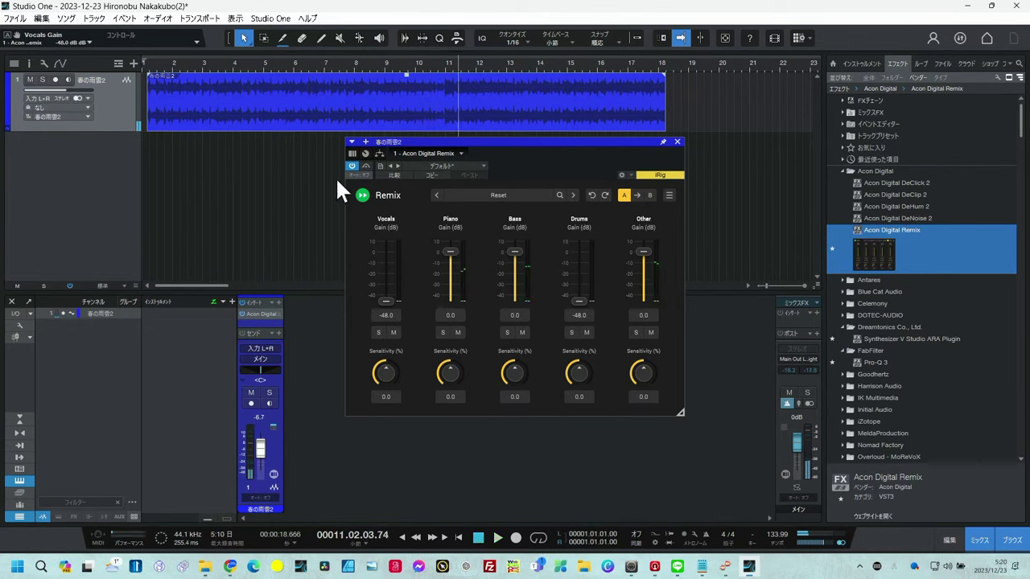
pyautogui.moveTo(383, 301); pyautogui.dragTo(388, 248)
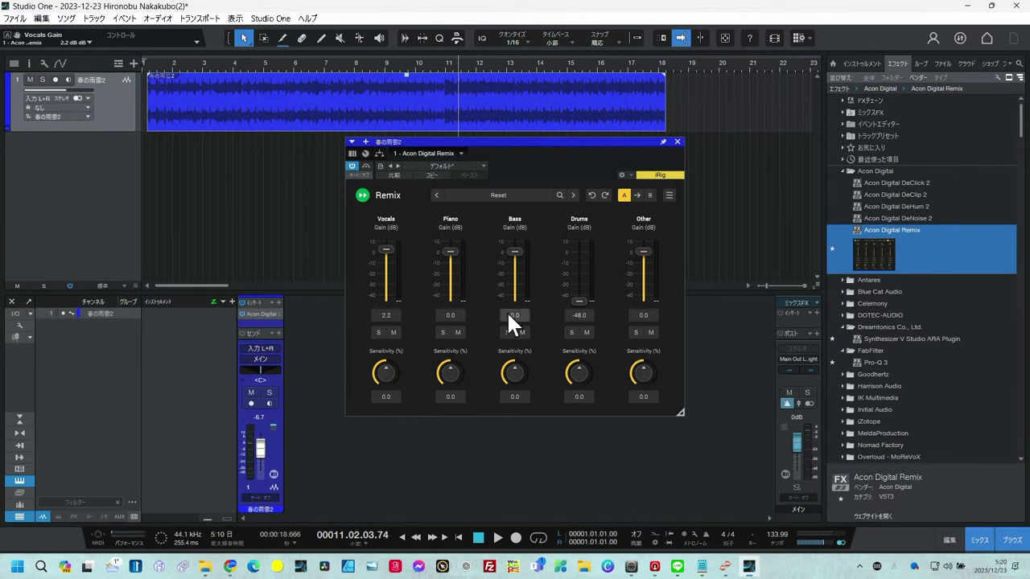
# Bypass the Remix effect, play a short passage for comparison, and switch the effect back on.
pyautogui.click(354, 166)
pyautogui.press('space')
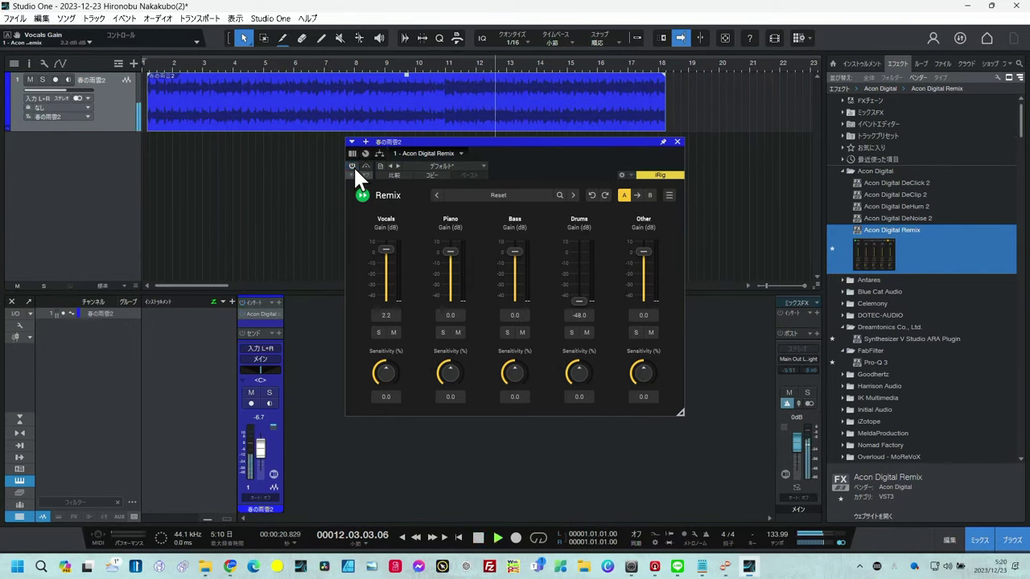
pyautogui.press('space')
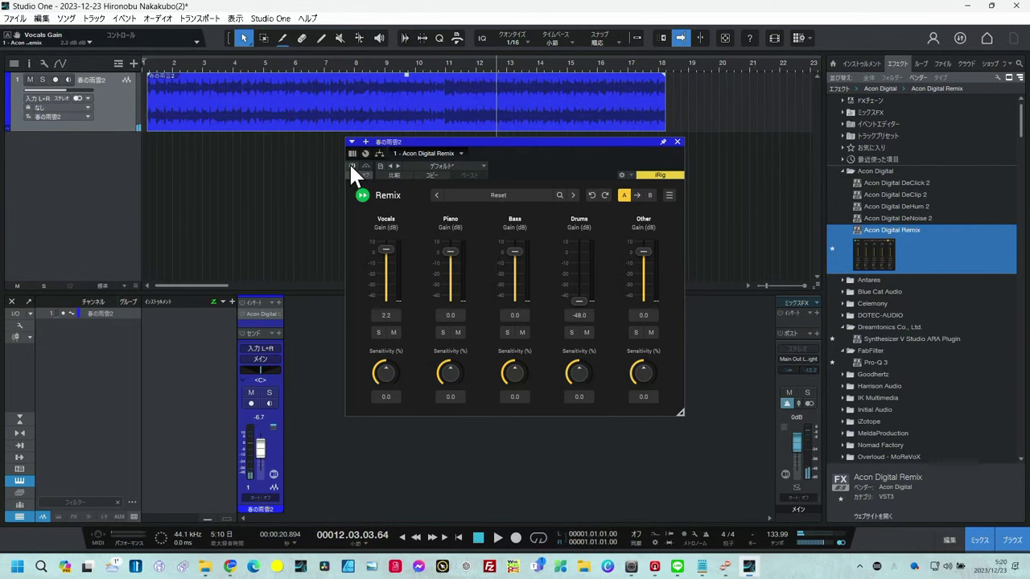
pyautogui.click(351, 166)
# Convert the 春の雨雲2 track to rendered audio so the Remix processing is printed into the event.
pyautogui.rightClick(114, 100)
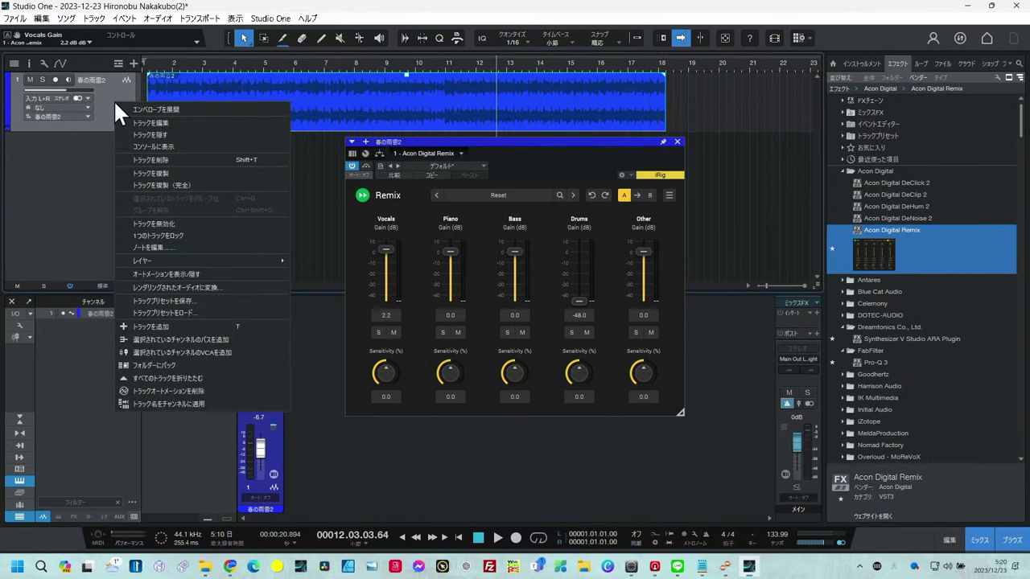
pyautogui.click(162, 285)
pyautogui.click(557, 343)
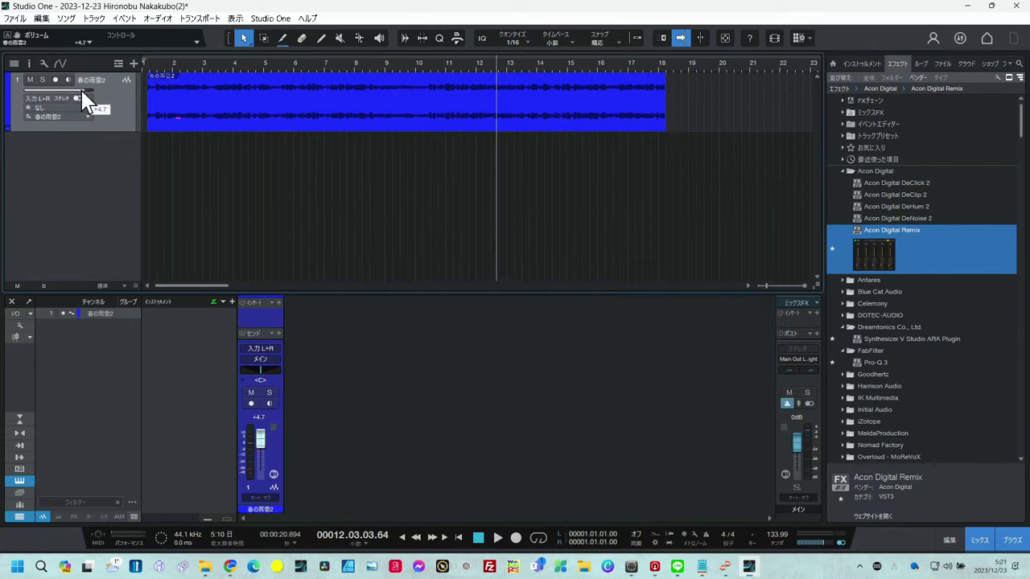
# Raise the 春の雨雲2 track volume to +4.7 dB and play the rendered audio from bar 4.
pyautogui.moveTo(82, 90); pyautogui.dragTo(89, 90)
pyautogui.click(233, 65)
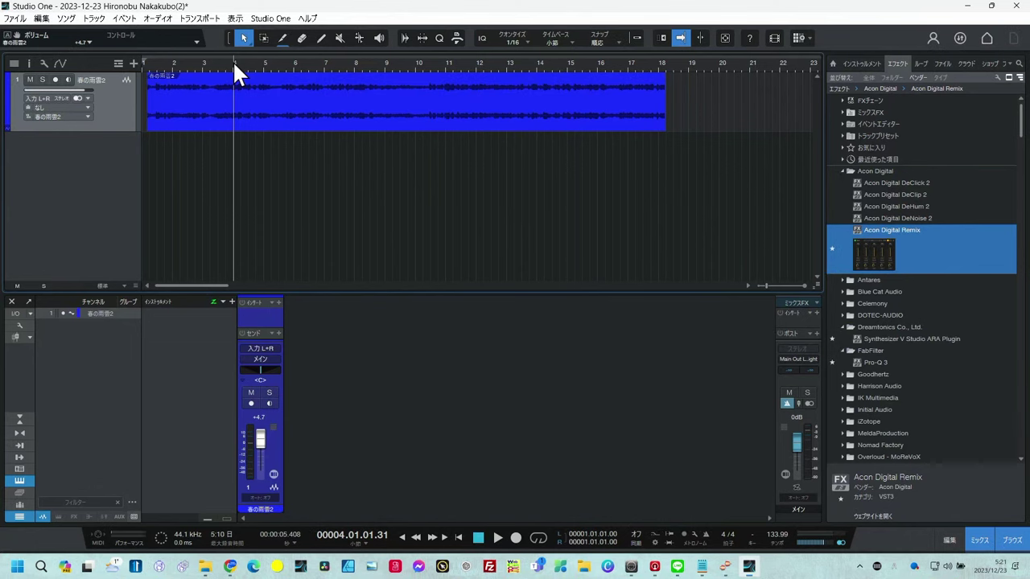
pyautogui.press('space')
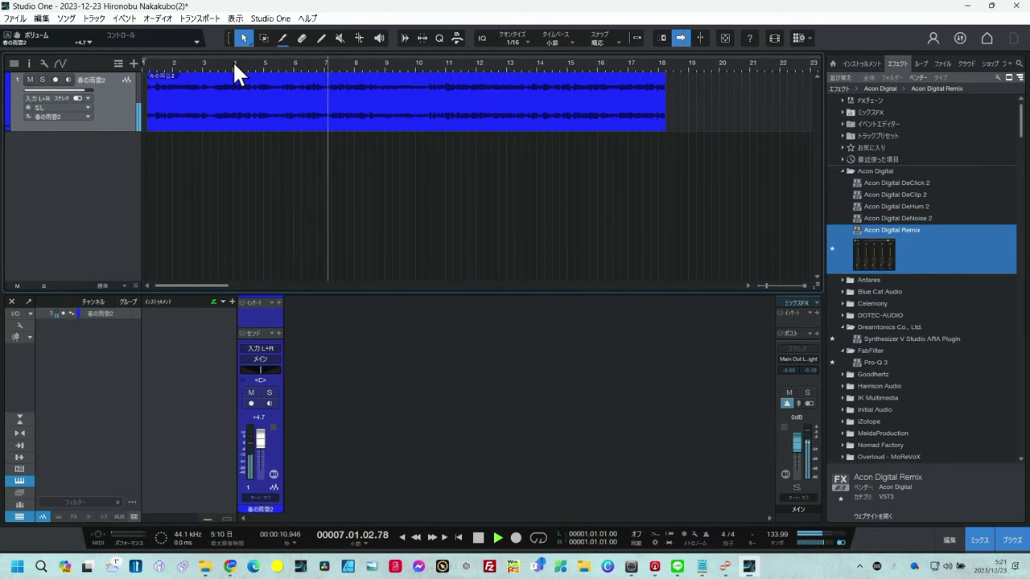
pyautogui.press('space')
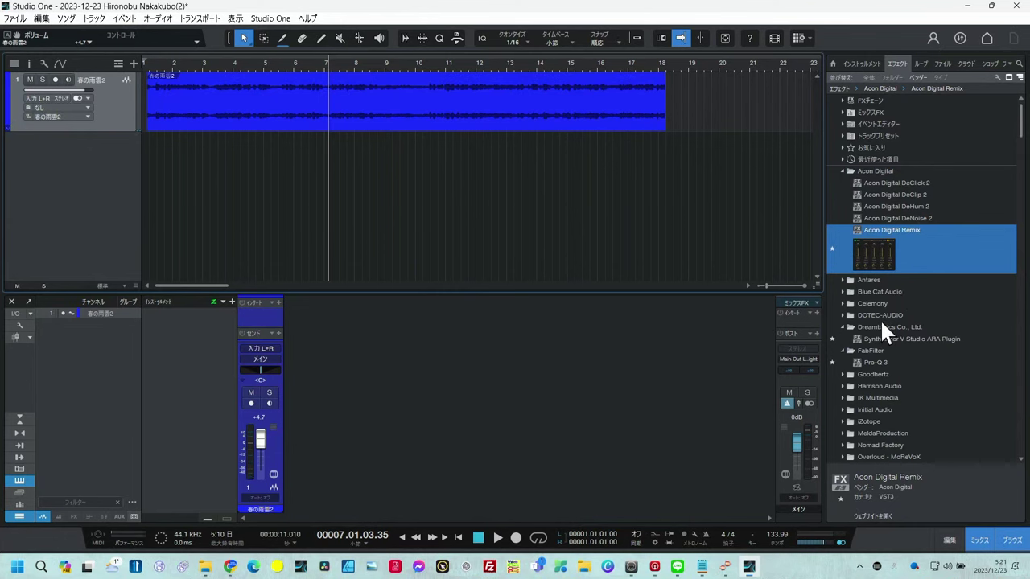
# Trim the start of the 春の雨雲2 event to bar 2 and bounce it to a new audio event.
pyautogui.moveTo(152, 65); pyautogui.dragTo(671, 114)
pyautogui.moveTo(633, 62); pyautogui.dragTo(534, 14)
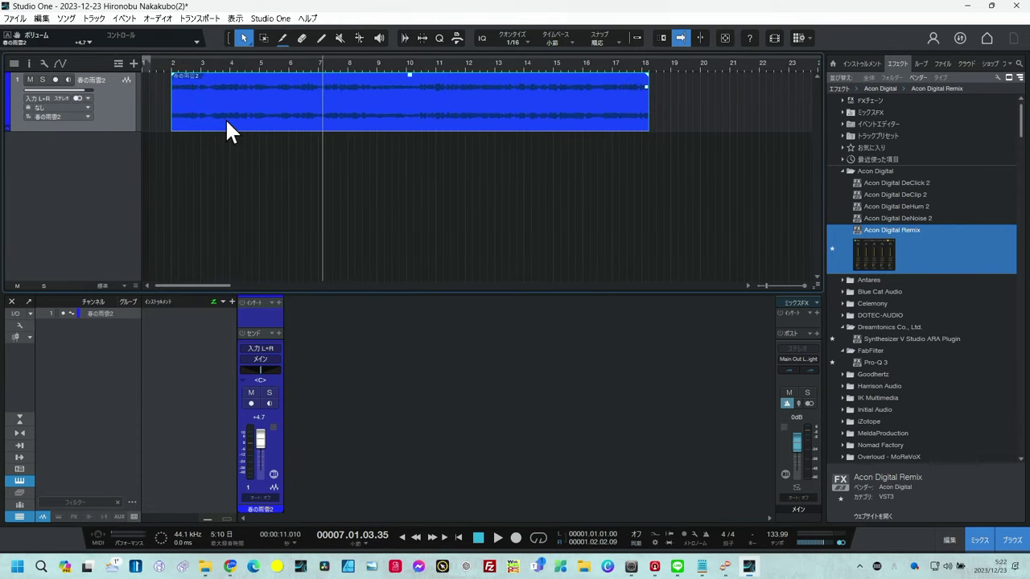
pyautogui.hotkey('ctrl', 'b')
# Add EZdrummer 3 from the favourite instruments as a new instrument track below the audio track.
pyautogui.press('F5')
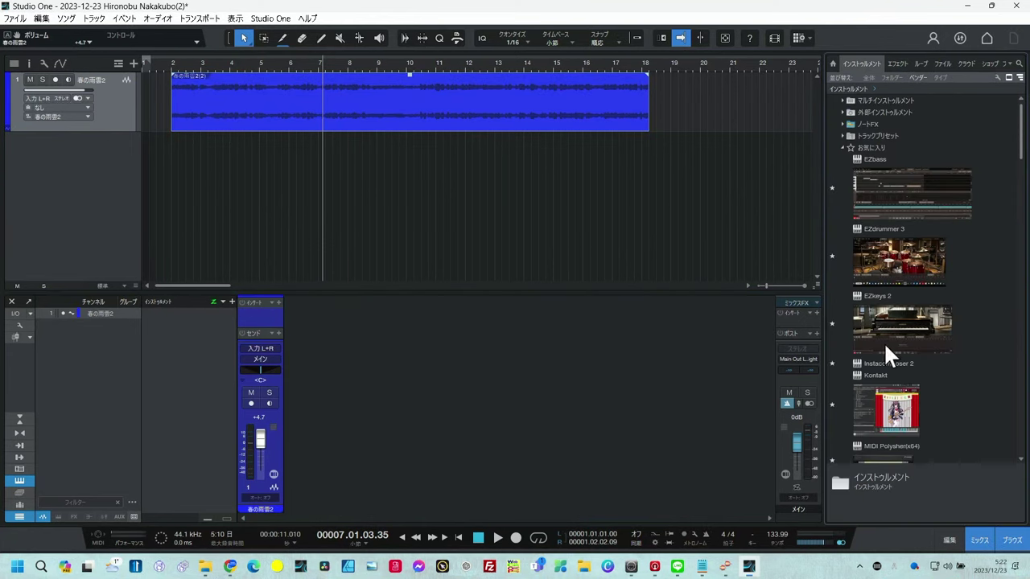
pyautogui.click(900, 259)
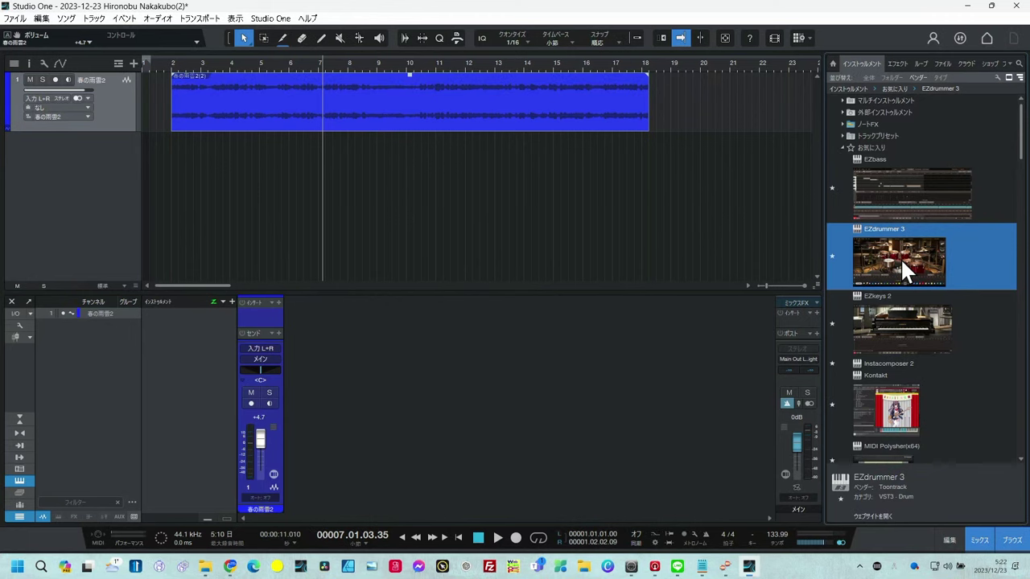
pyautogui.moveTo(900, 258); pyautogui.dragTo(109, 173)
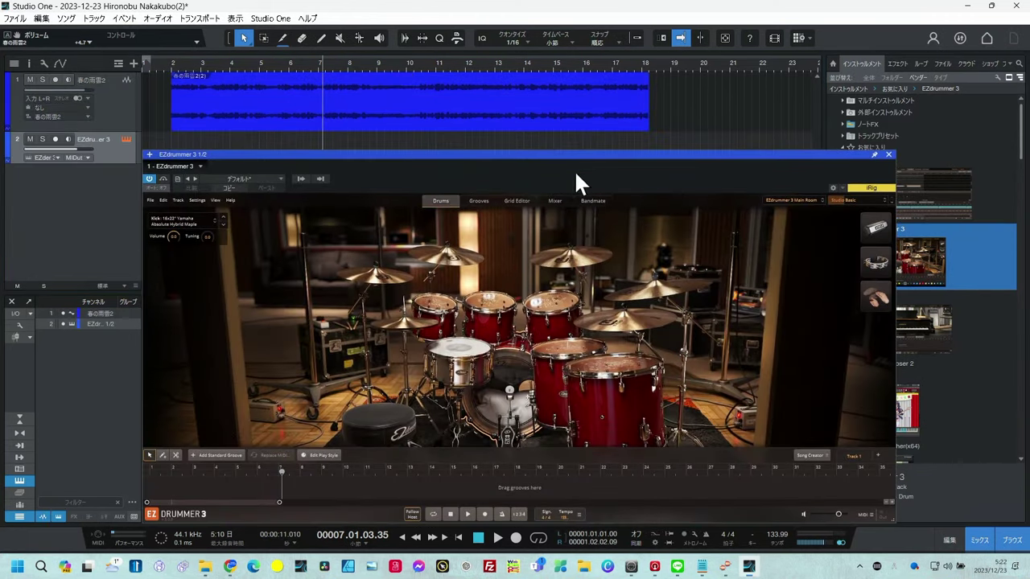
# Load the bounced 春の雨雲2 event into EZdrummer's Bandmate as source audio, accepting the current Studio One tempo and 4/4.
pyautogui.click(590, 202)
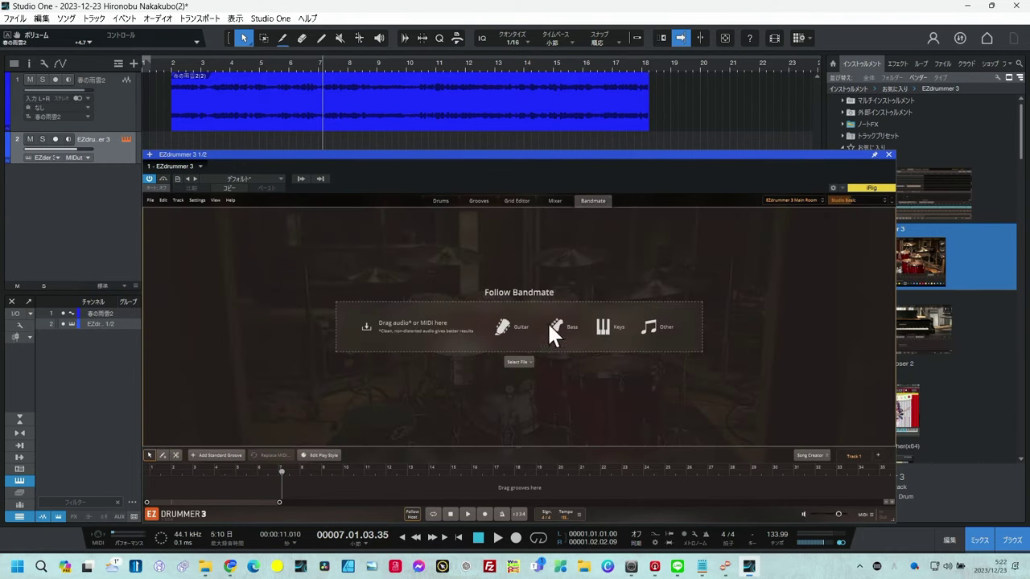
pyautogui.moveTo(327, 97); pyautogui.dragTo(406, 321)
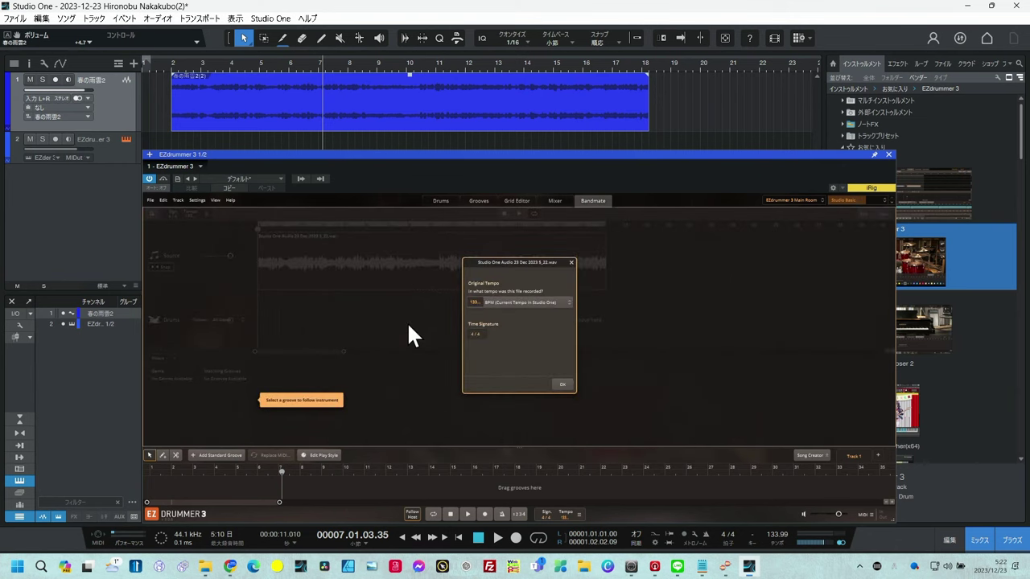
pyautogui.click(562, 384)
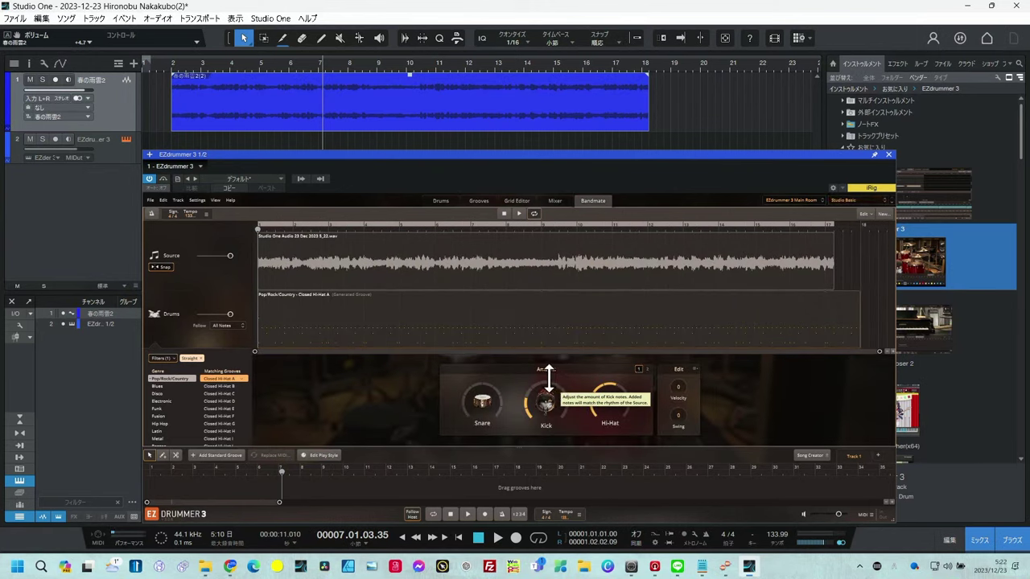
# Raise the Snare amount of the Closed Hi-Hat A groove and audition it against the source audio.
pyautogui.click(519, 213)
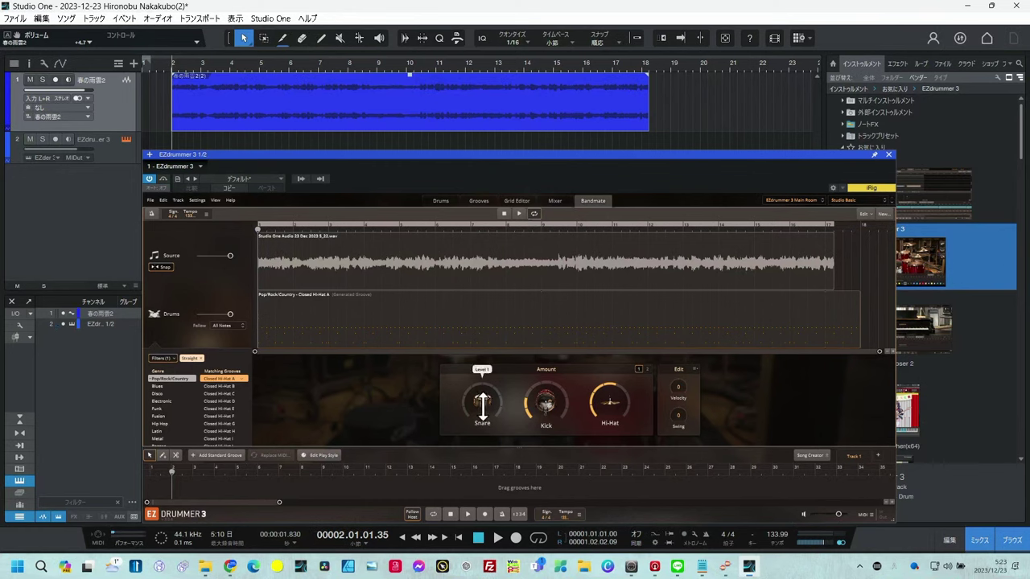
pyautogui.moveTo(482, 406); pyautogui.dragTo(487, 357)
pyautogui.press('space')
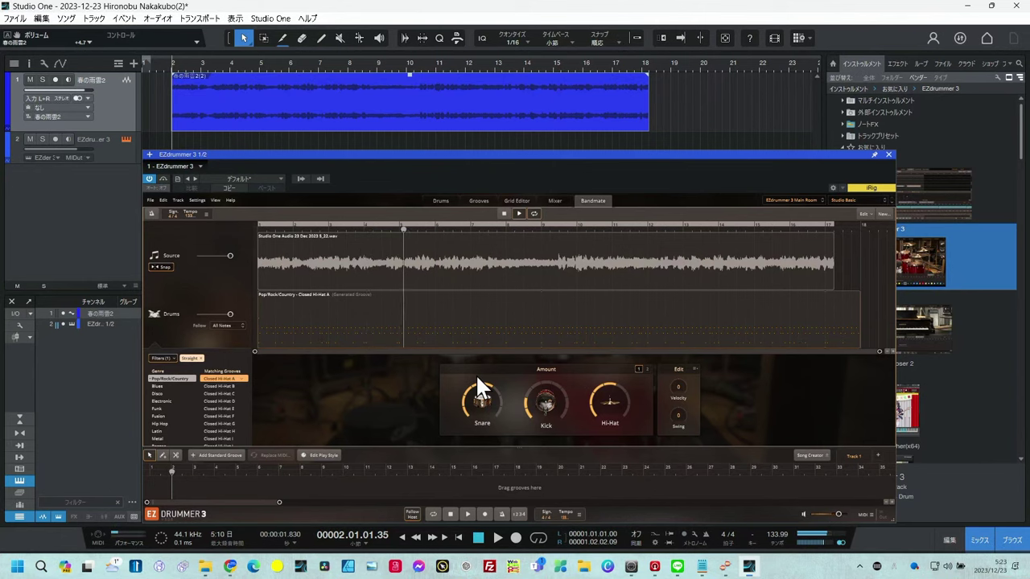
pyautogui.press('space')
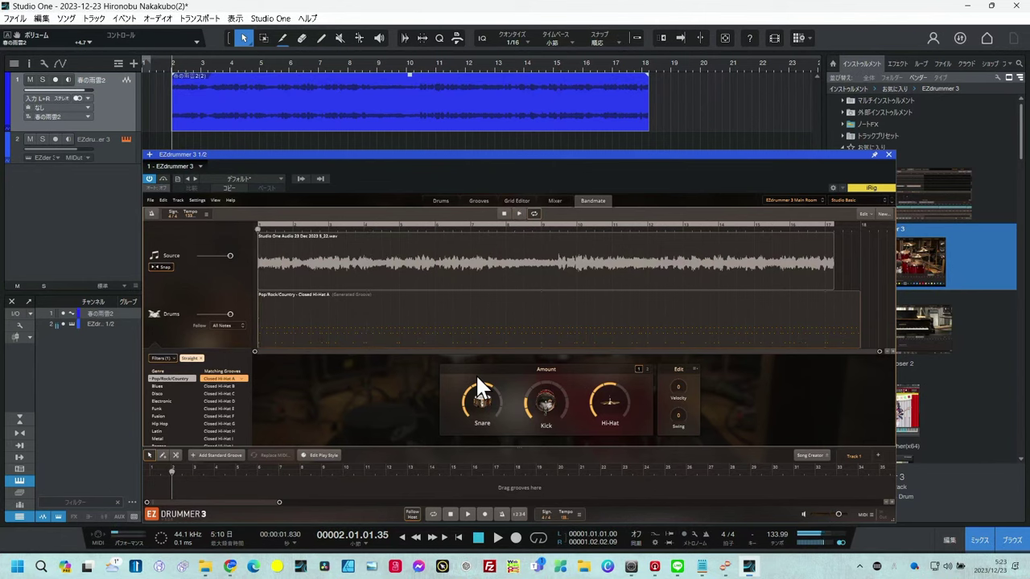
# Choose the Pop/Rock/Country Closed Hi-Hat D groove in Bandmate and audition it with the source audio.
pyautogui.click(221, 400)
pyautogui.press('space')
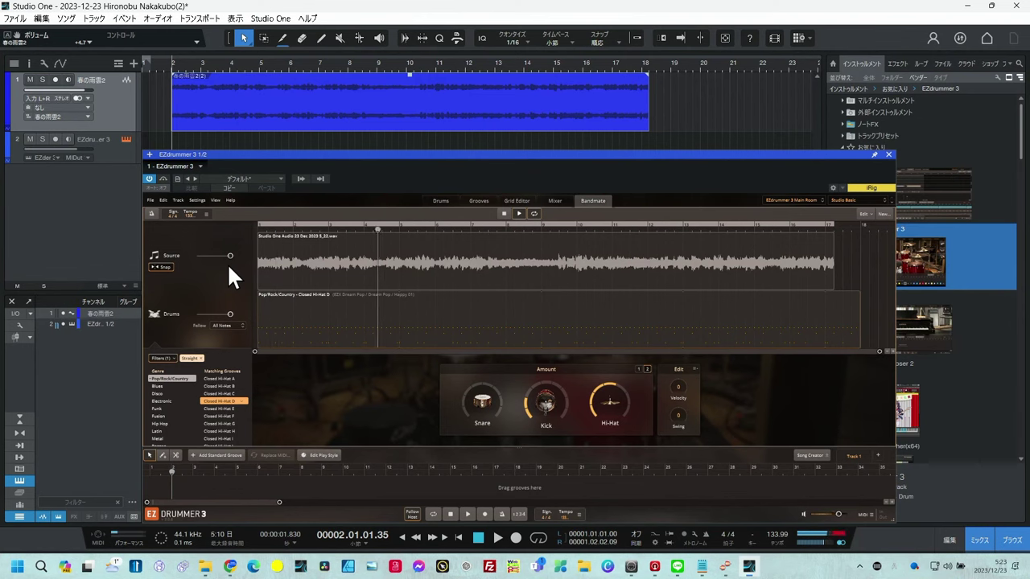
pyautogui.press('space')
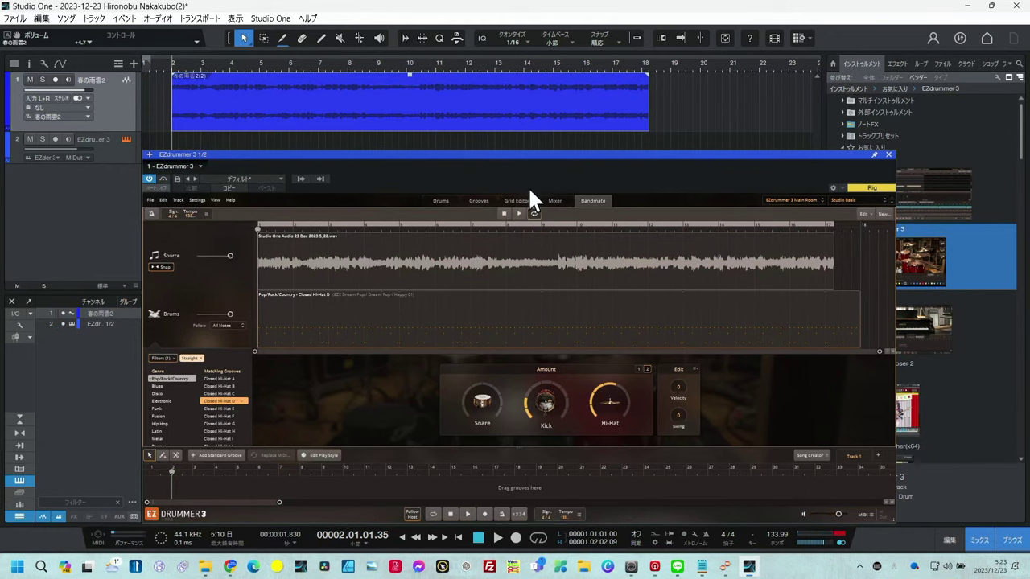
# Reposition the EZdrummer window and place the generated drum groove on its song track starting at bar 2.
pyautogui.moveTo(529, 152); pyautogui.dragTo(571, 79)
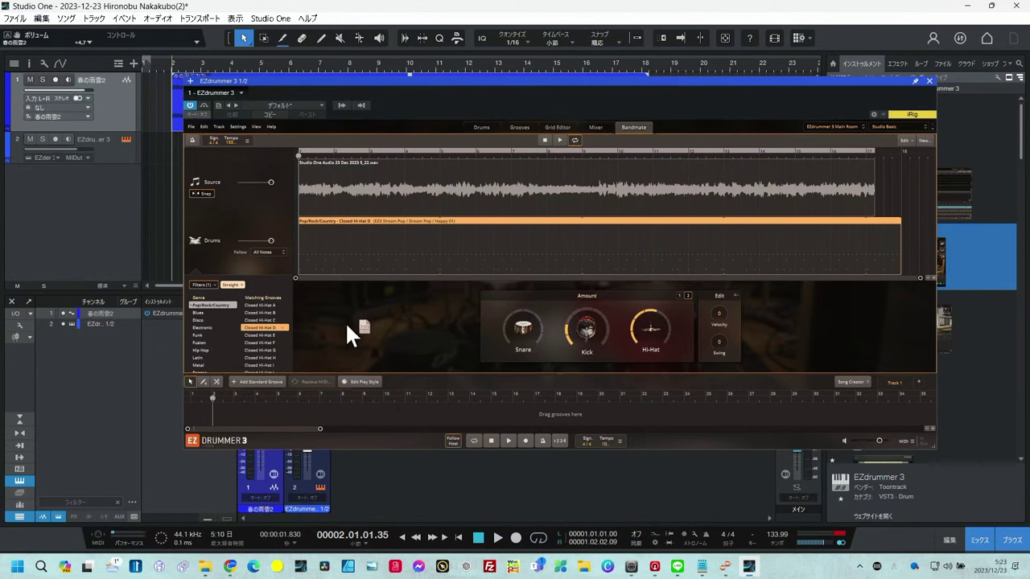
pyautogui.moveTo(258, 392); pyautogui.dragTo(219, 413)
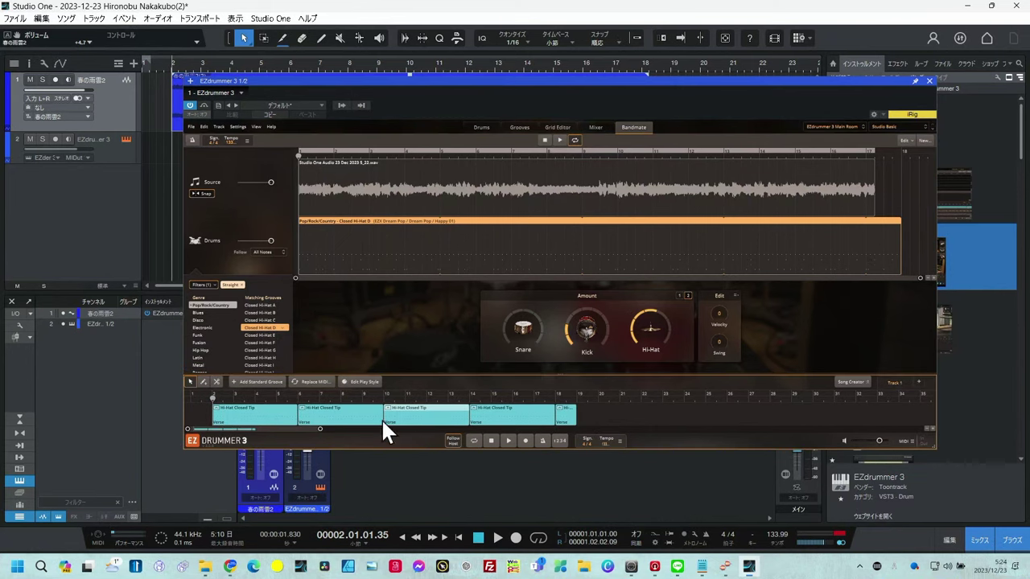
# Edit the play style of the groove block starting at bar 10 by adding Tambourine, and play it back from bar 10.
pyautogui.click(362, 381)
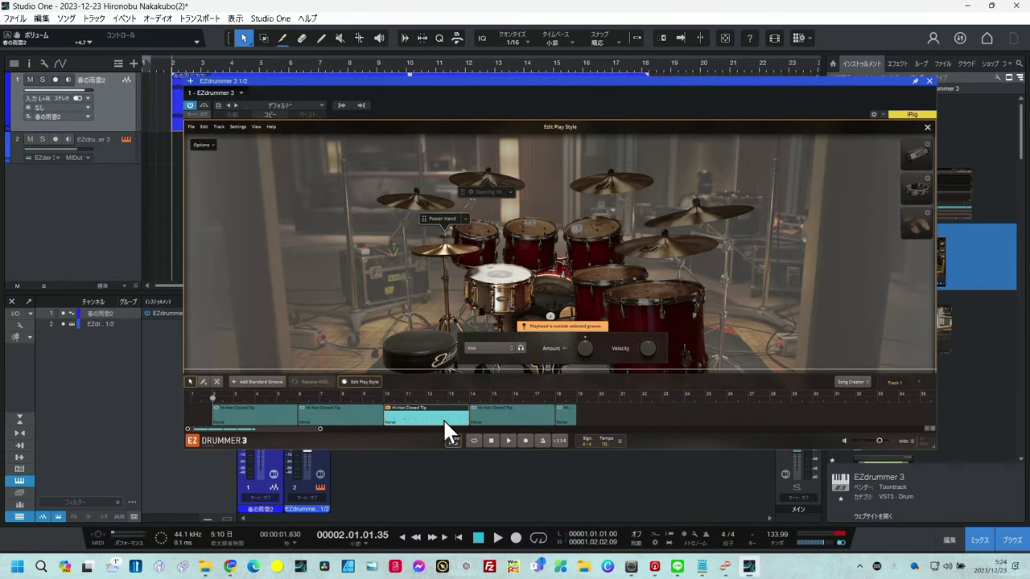
pyautogui.click(917, 193)
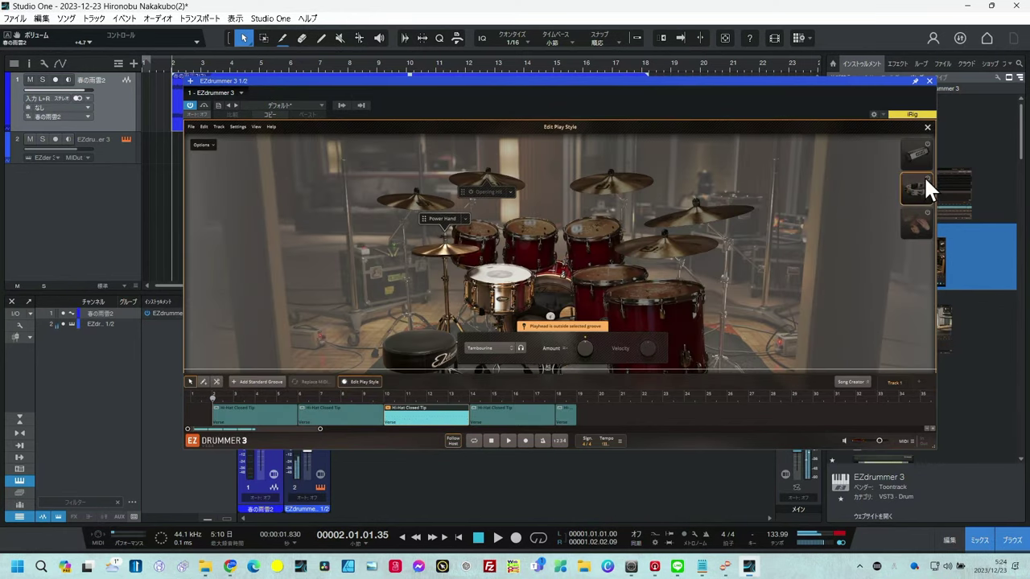
pyautogui.click(384, 394)
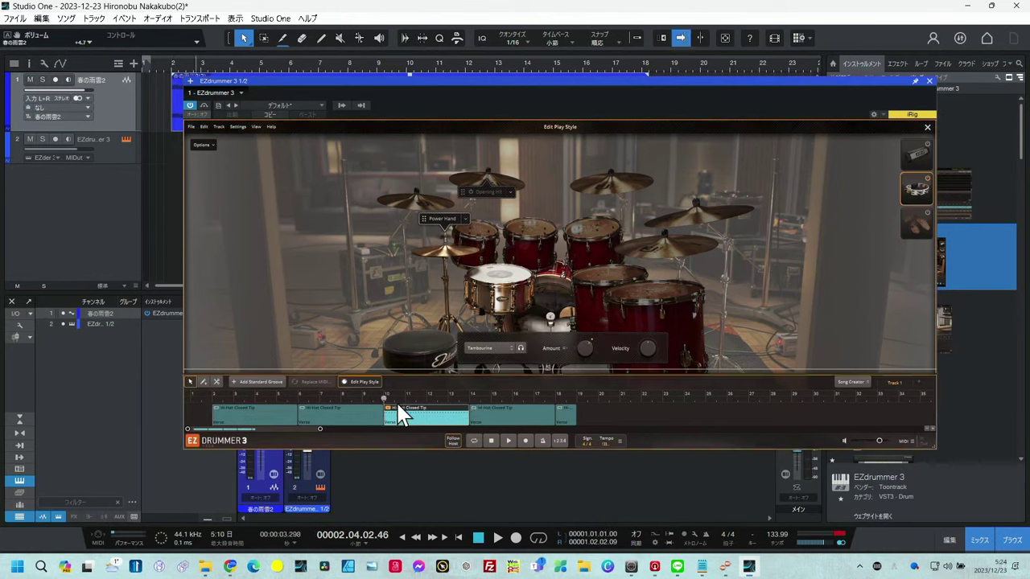
pyautogui.press('space')
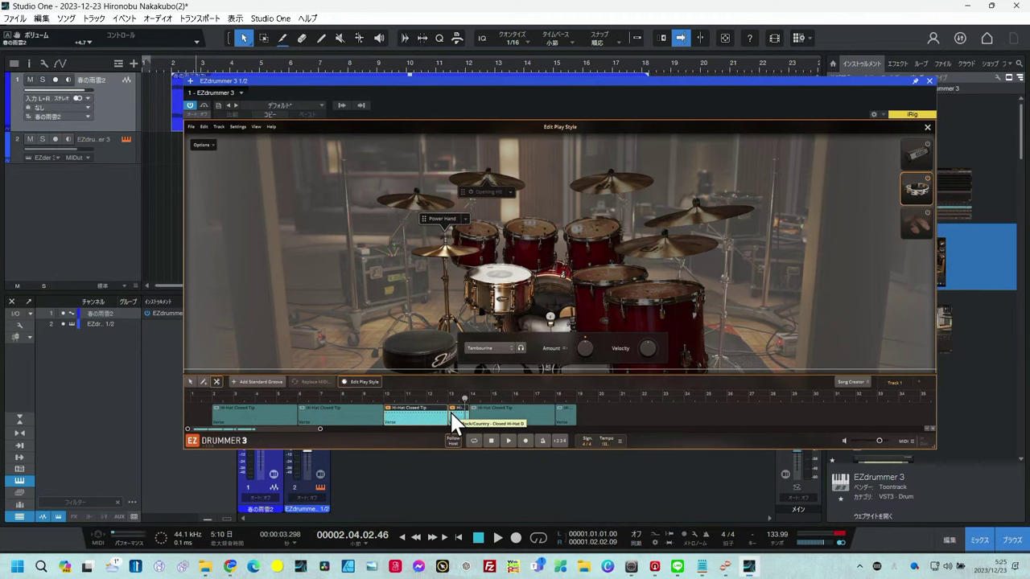
# Split the bar 10 groove block at bar 13, select its last one-bar section and leave play style editing.
pyautogui.click(450, 412)
pyautogui.click(191, 381)
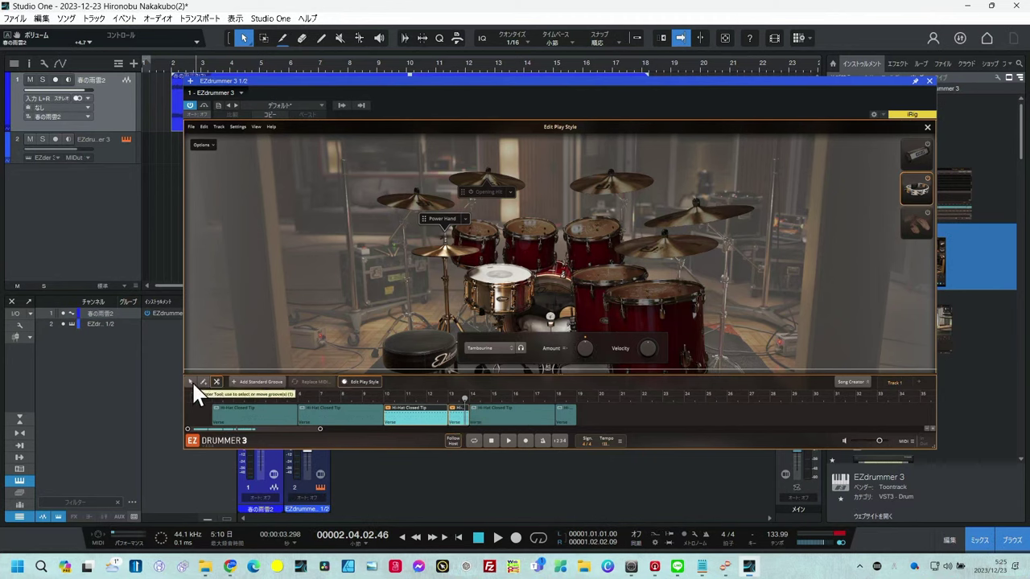
pyautogui.click(457, 411)
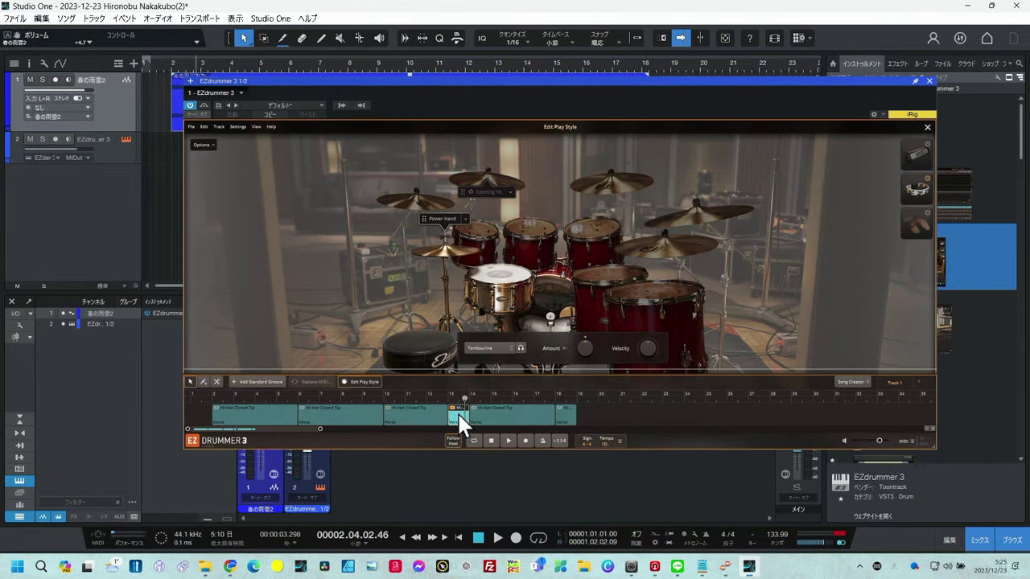
pyautogui.doubleClick(457, 411)
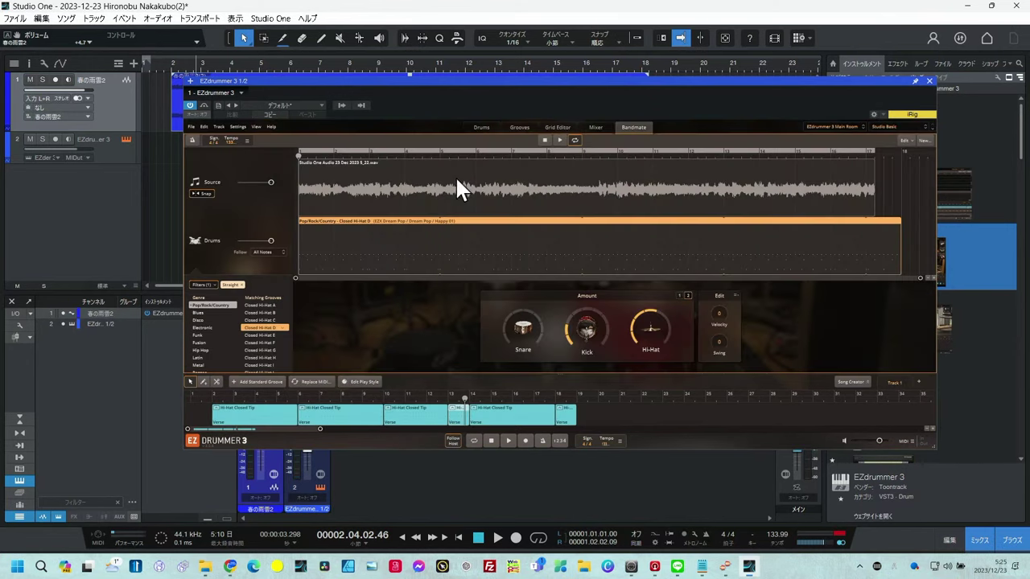
# Filter the groove library by the Fill type and audition Medium Up 134 BPM fills, finishing on Fills + Breaks Short 18.
pyautogui.click(520, 127)
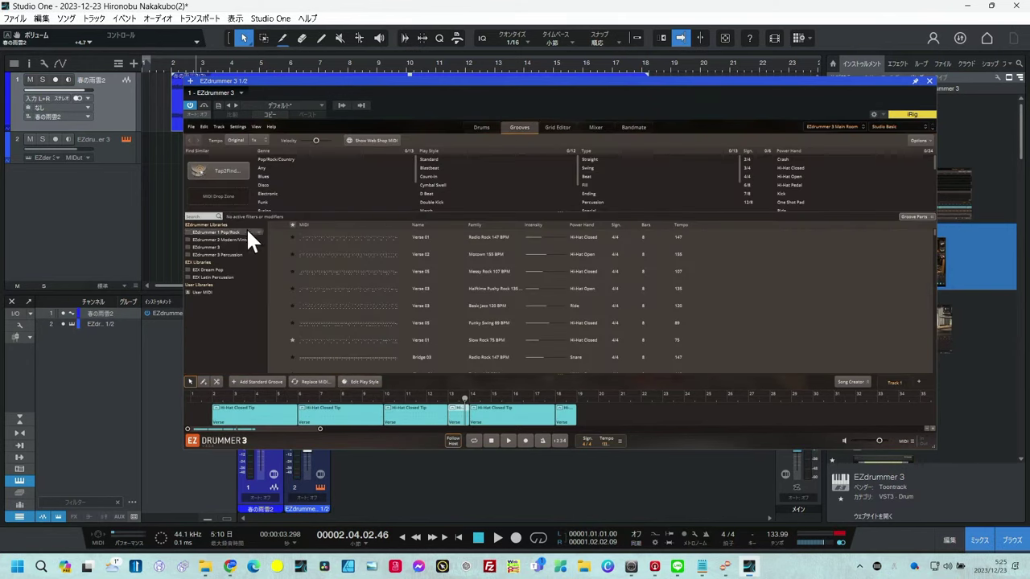
pyautogui.click(583, 184)
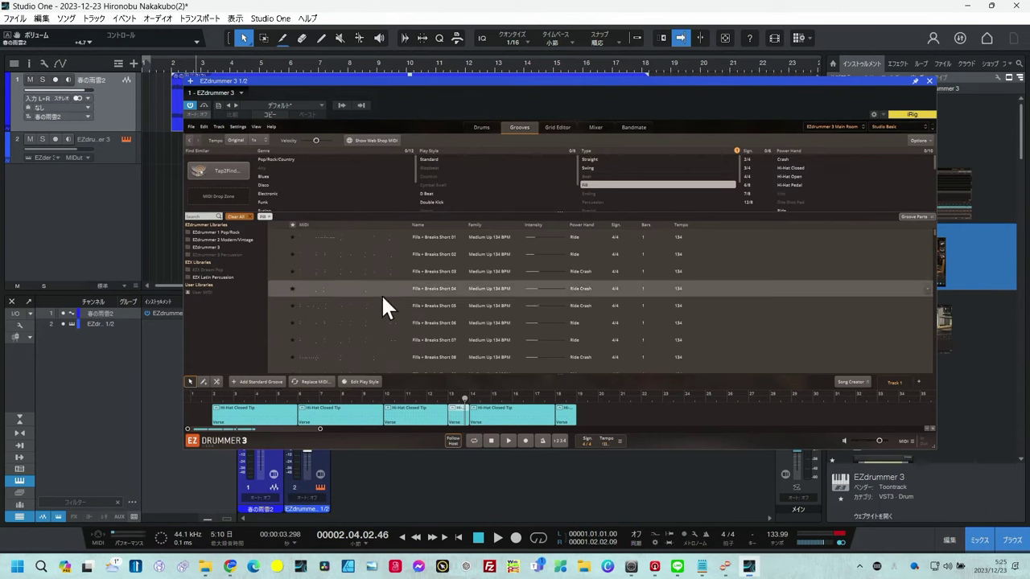
pyautogui.click(276, 306)
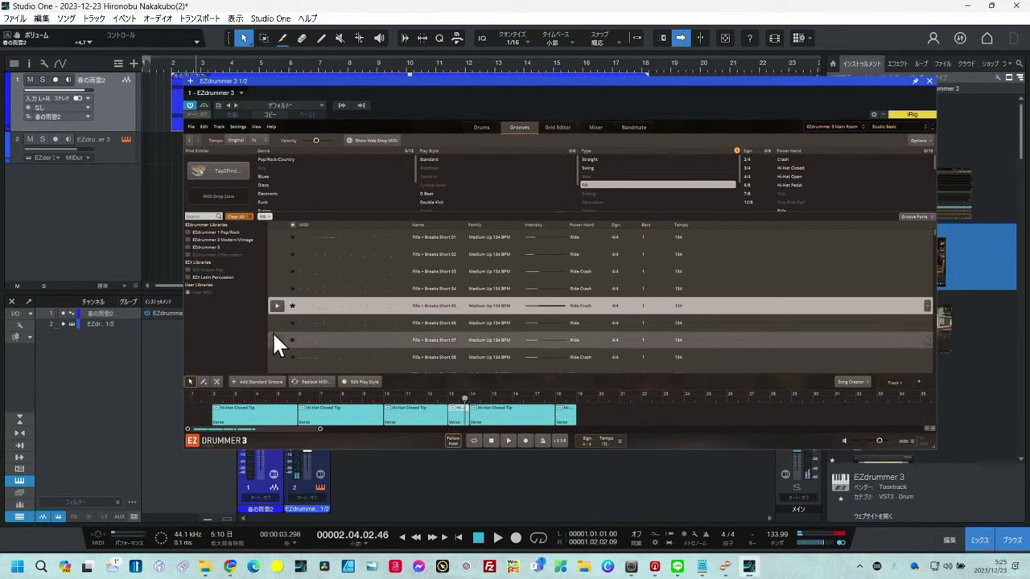
pyautogui.click(274, 338)
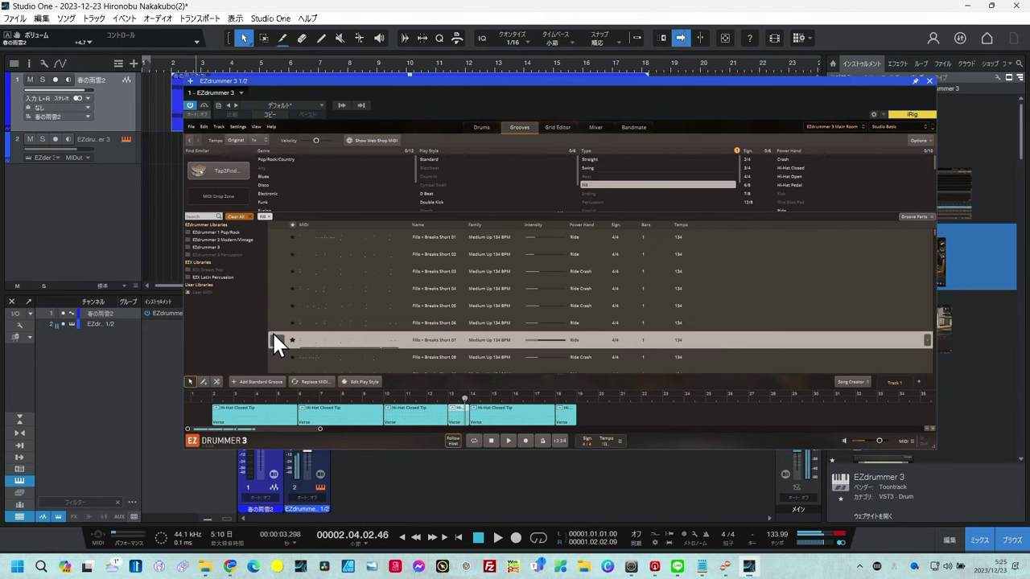
pyautogui.scroll(-3, 274, 322)
pyautogui.click(276, 320)
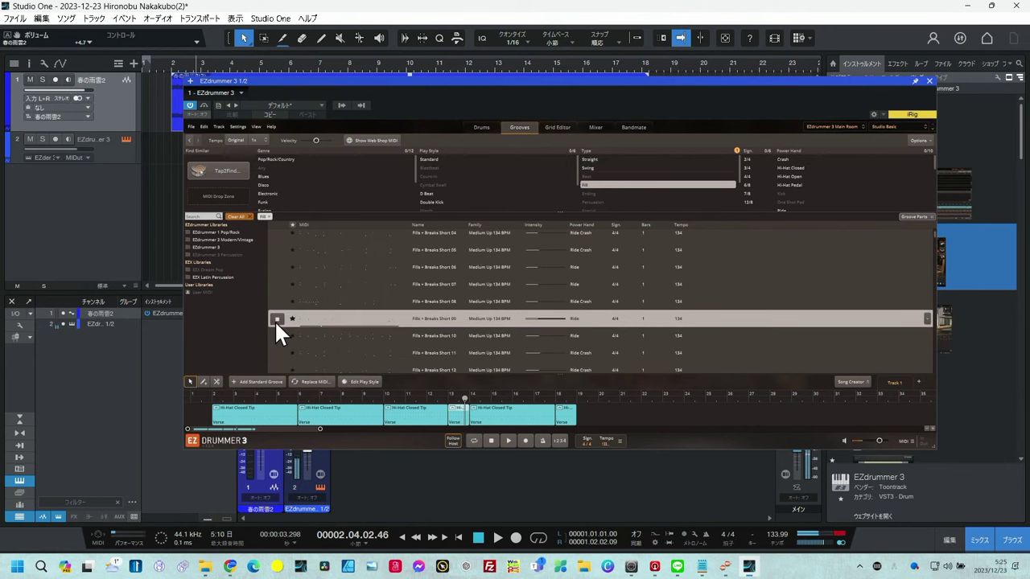
pyautogui.scroll(-5, 274, 320)
pyautogui.click(275, 320)
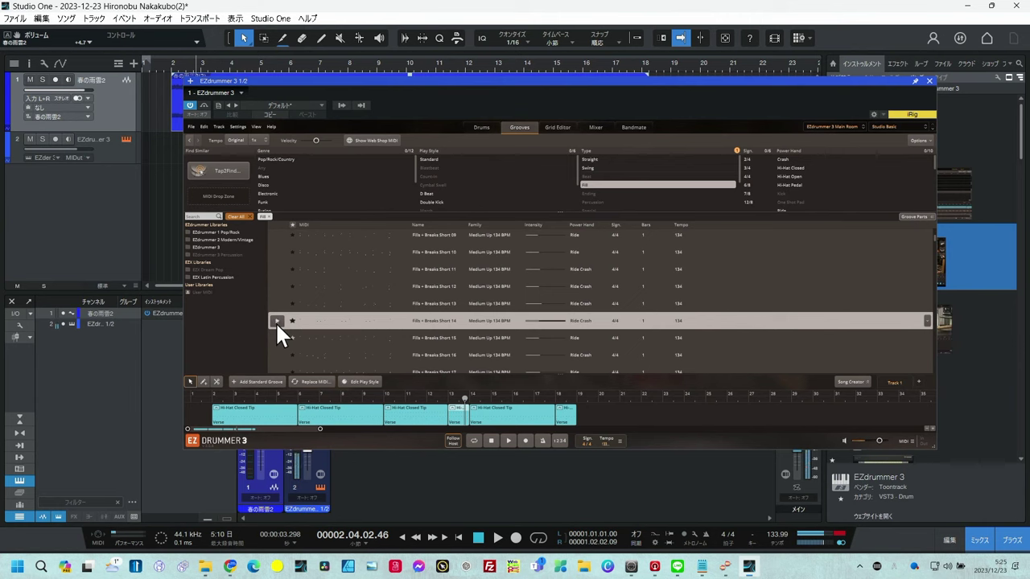
pyautogui.scroll(-3, 275, 321)
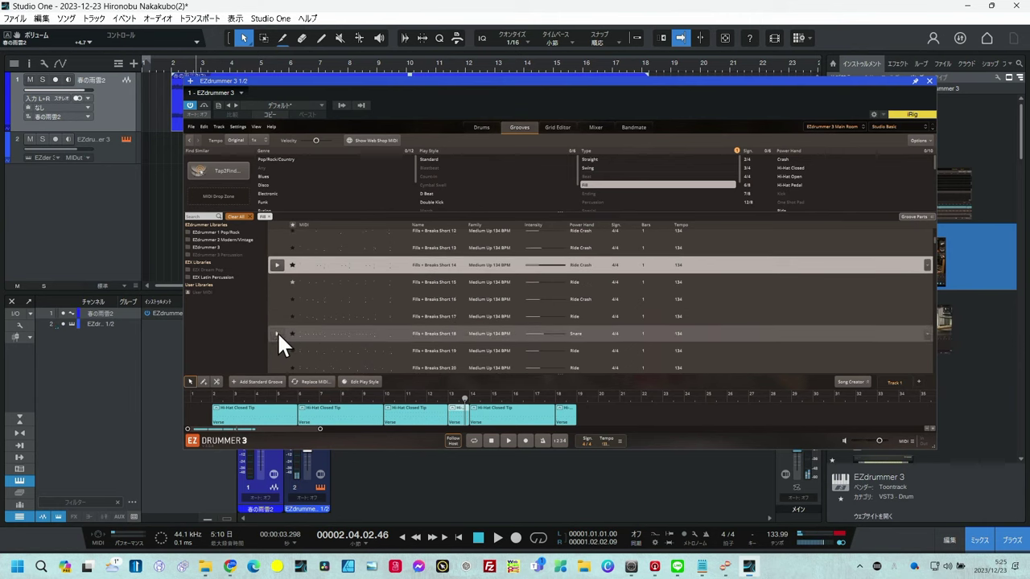
pyautogui.click(278, 331)
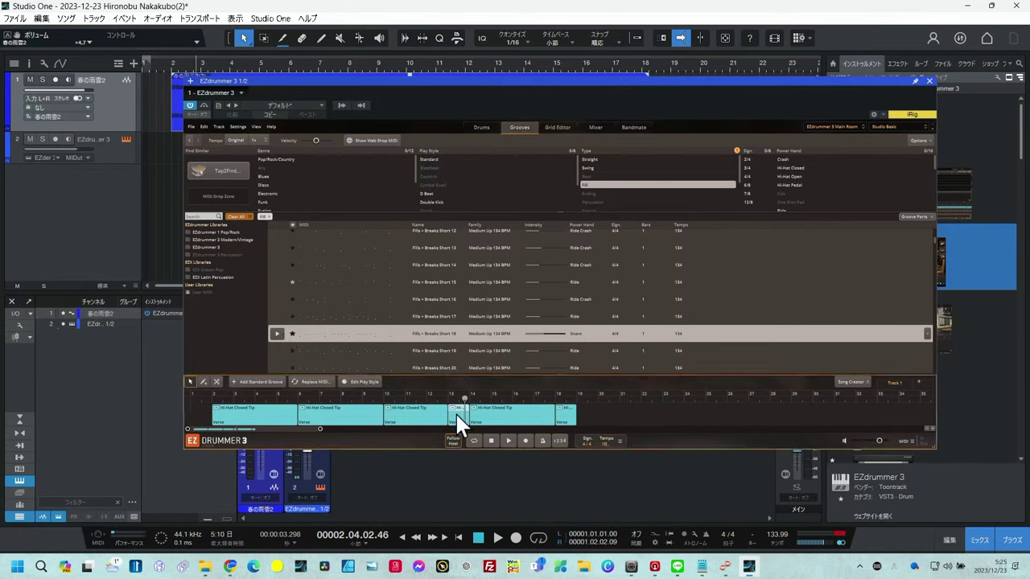
# Replace the MIDI of the bar 13 block with the chosen fill, play the result from bar 12 and close EZdrummer 3.
pyautogui.click(322, 381)
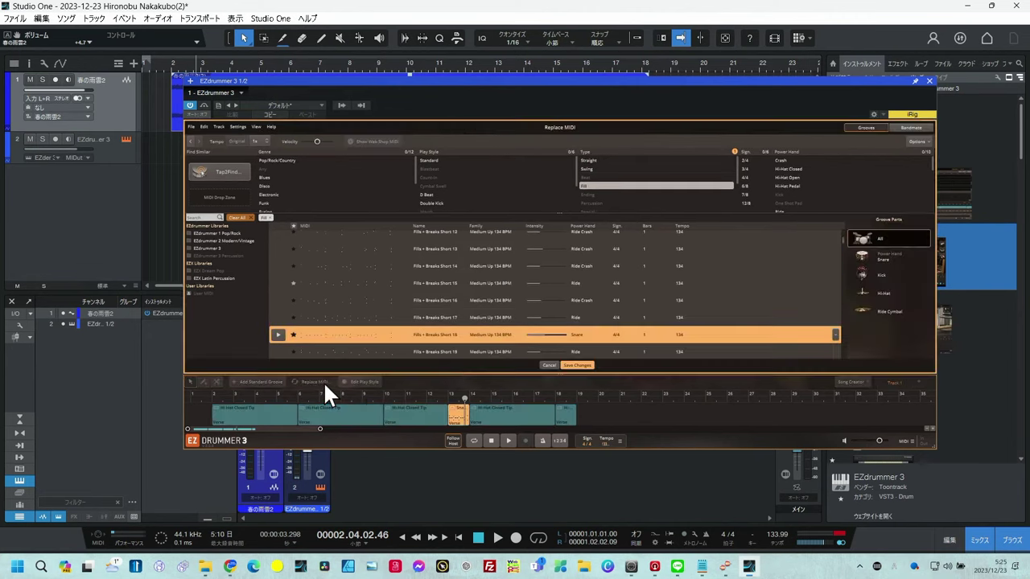
pyautogui.click(578, 365)
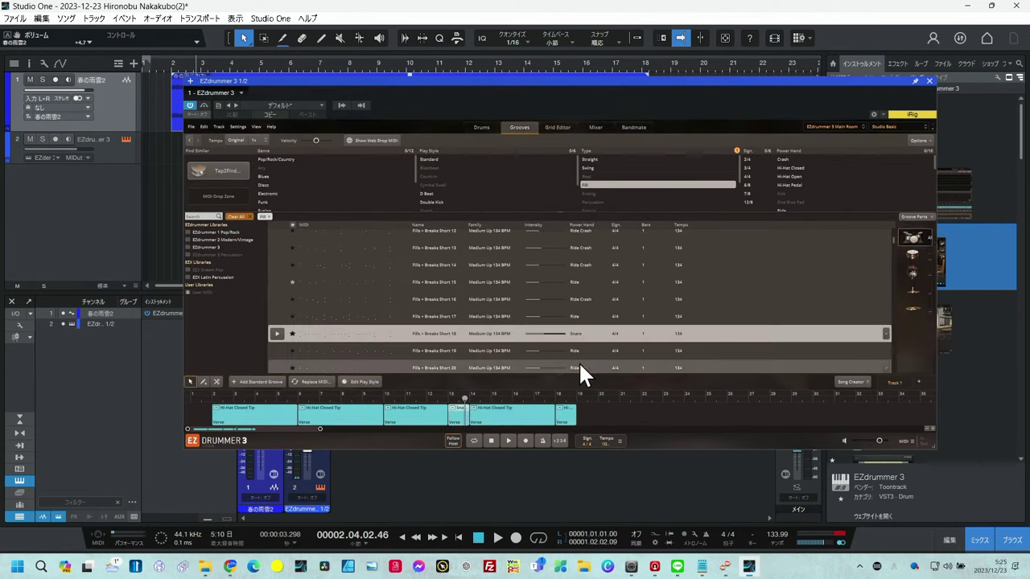
pyautogui.click(424, 397)
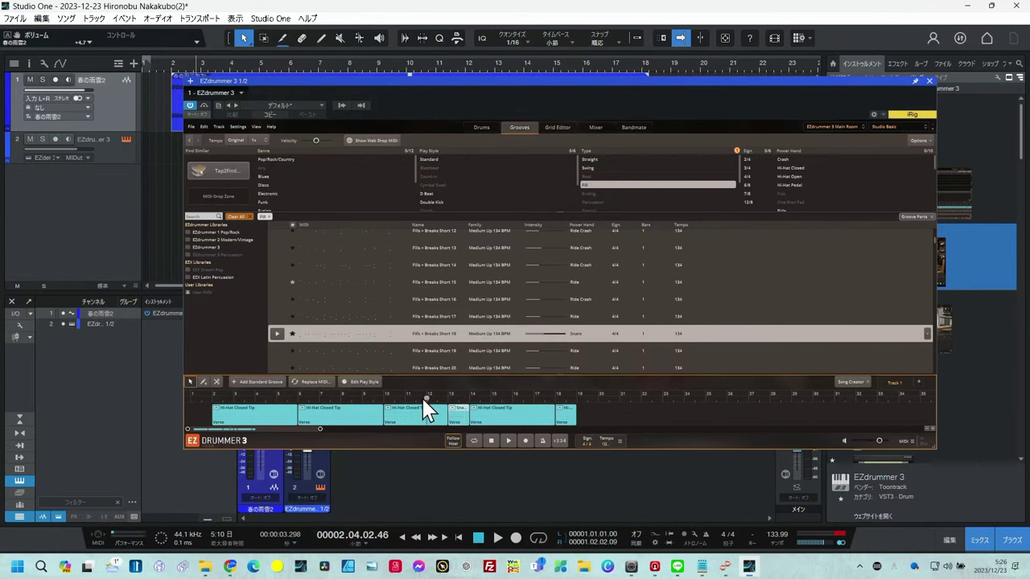
pyautogui.press('space')
pyautogui.click(929, 81)
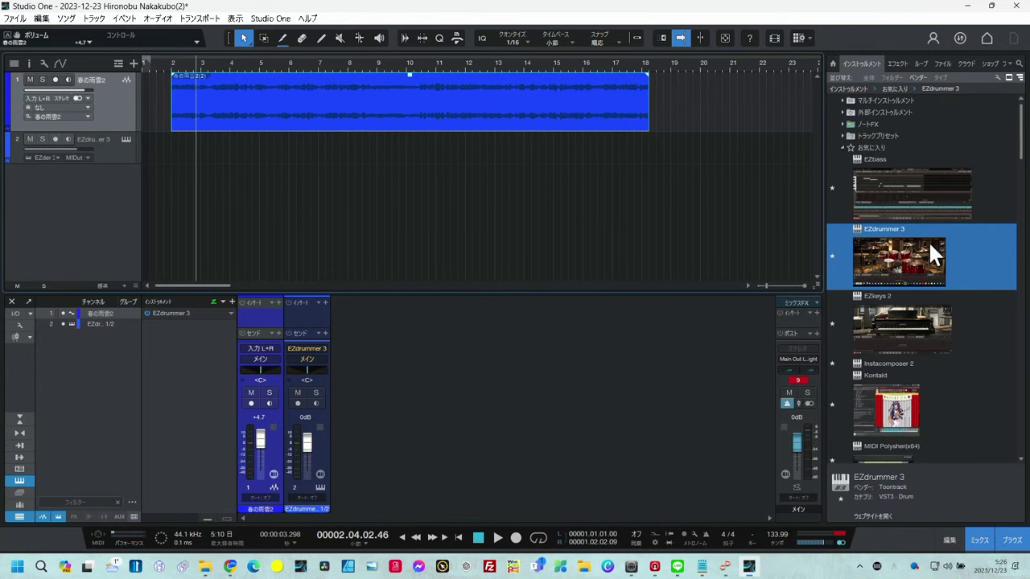
# Add an EZkeys 2 track and load the 春の雨雲2 event into its Bandmate as Chords, at the current Studio One tempo, 4/4, A Major.
pyautogui.moveTo(919, 312); pyautogui.dragTo(109, 212)
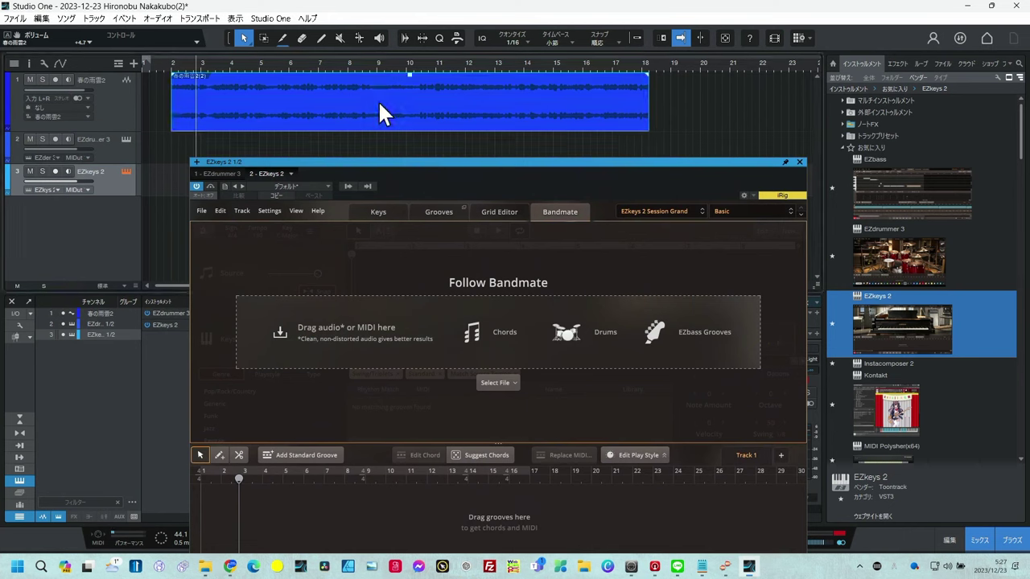
pyautogui.moveTo(379, 103); pyautogui.dragTo(406, 313)
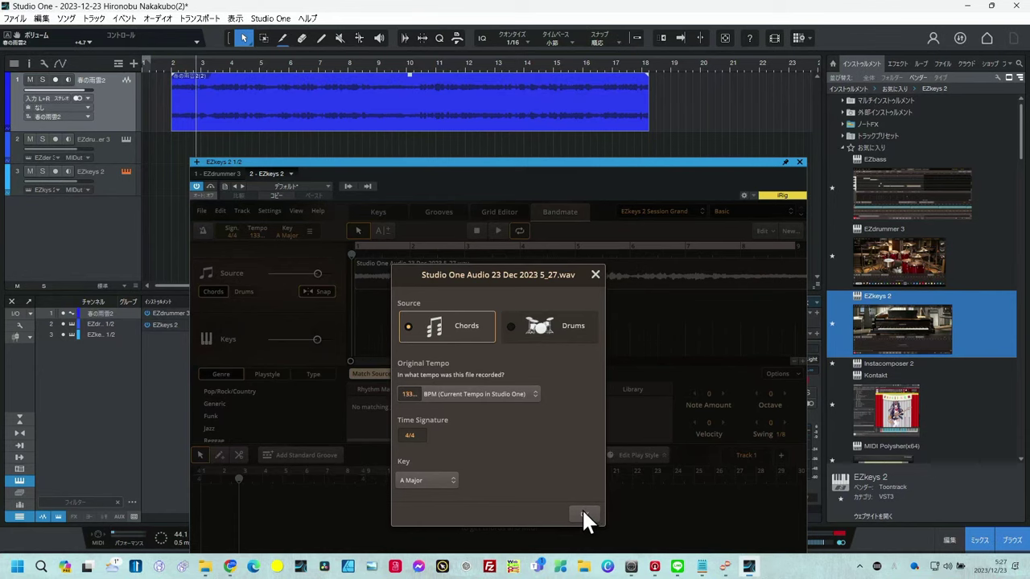
pyautogui.click(582, 512)
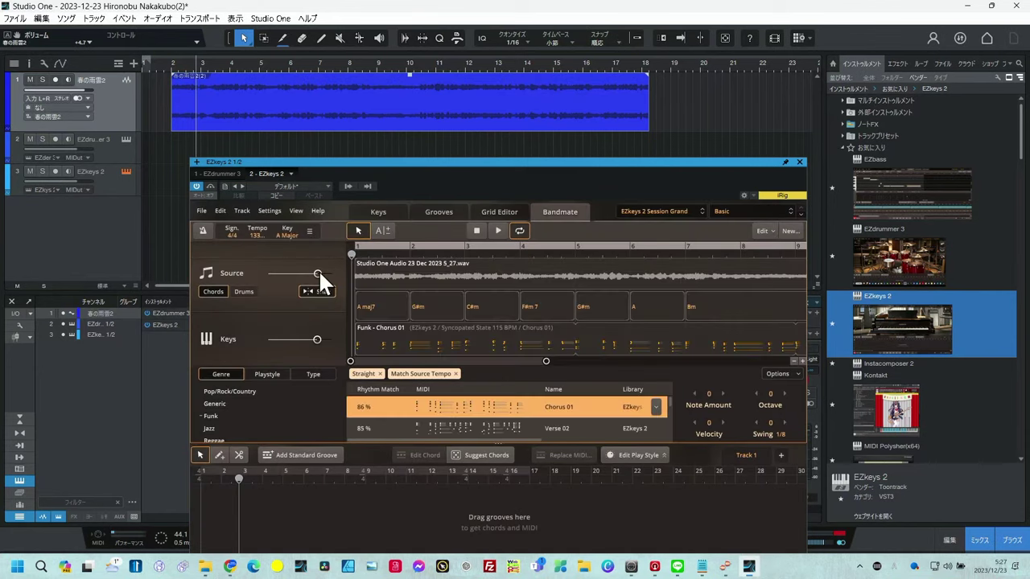
# Lower the Source volume in the EZkeys Bandmate and audition the Funk Chorus 01 groove against the audio.
pyautogui.moveTo(309, 271); pyautogui.dragTo(302, 272)
pyautogui.click(498, 227)
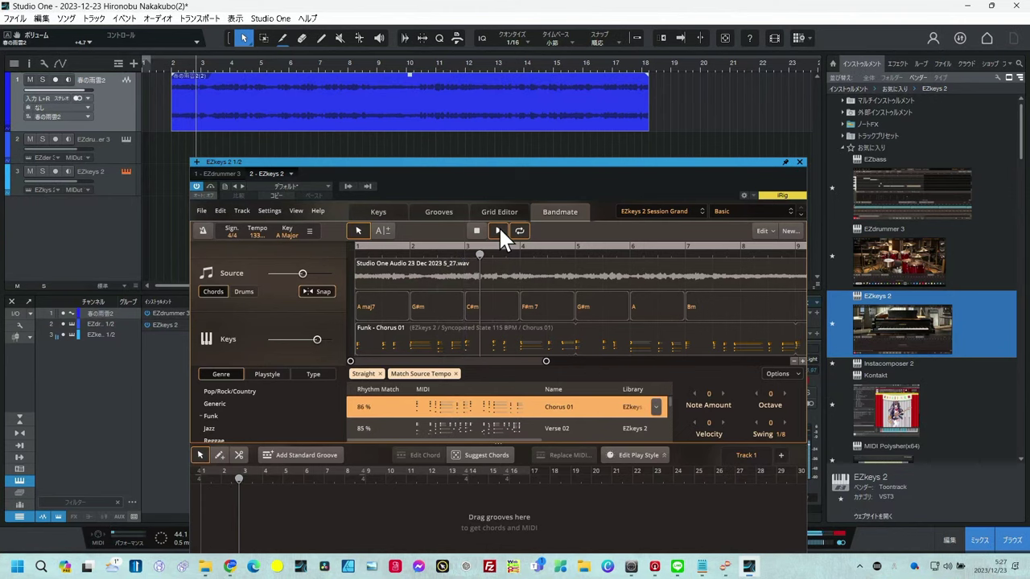
pyautogui.click(499, 226)
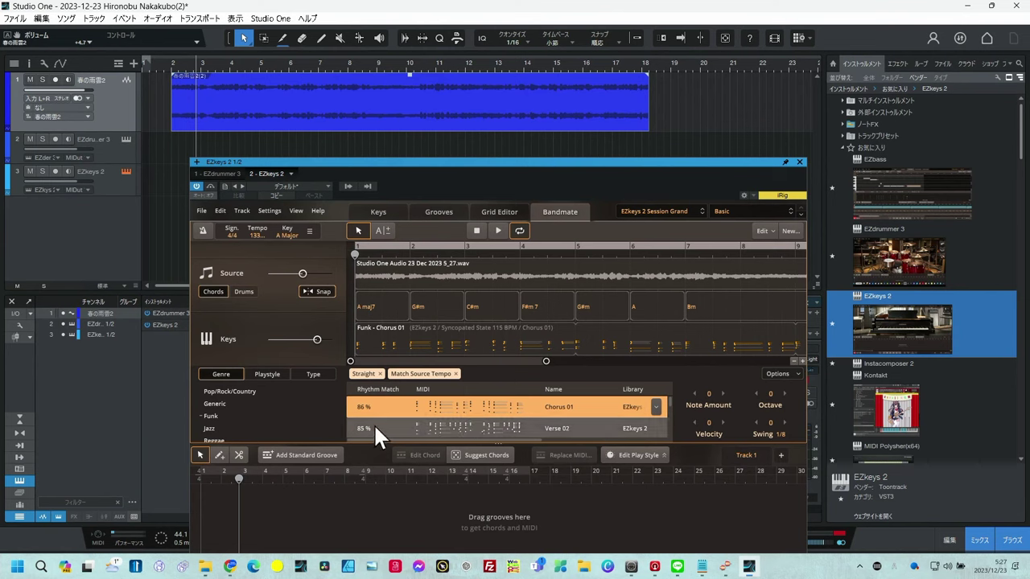
# Audition the Funk Verse 02 groove in the EZkeys Bandmate against the source audio.
pyautogui.click(428, 423)
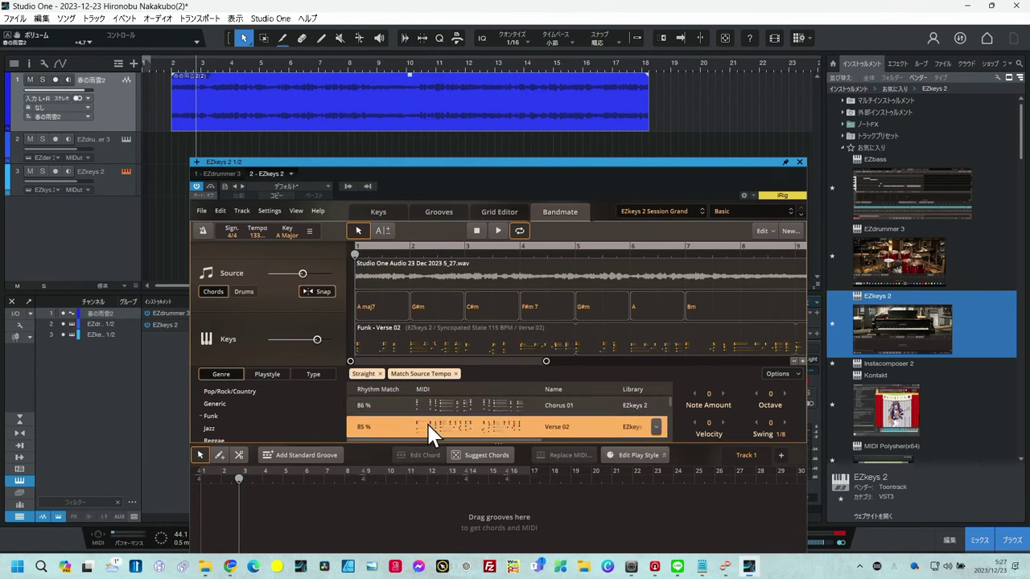
pyautogui.click(498, 231)
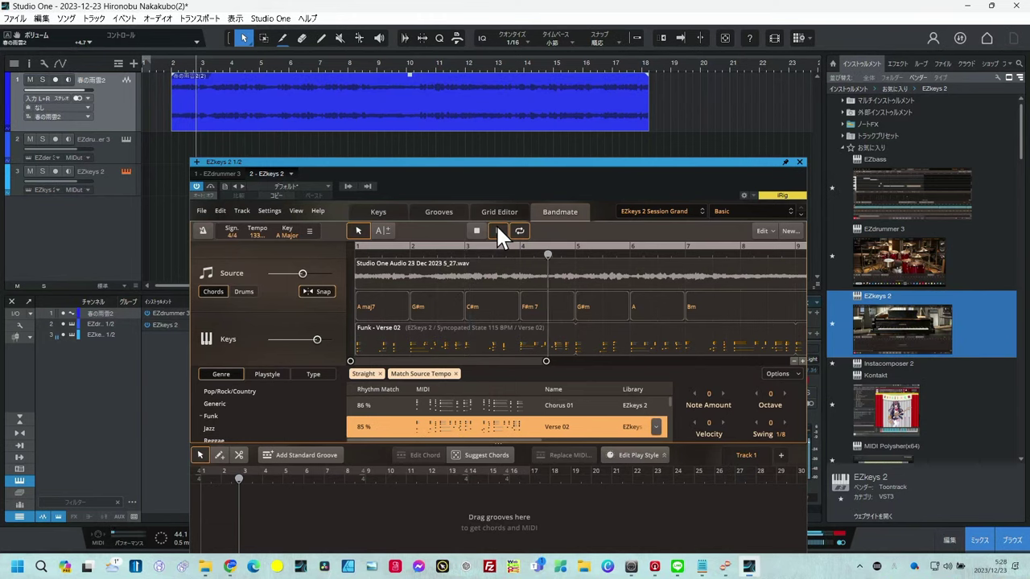
pyautogui.click(498, 230)
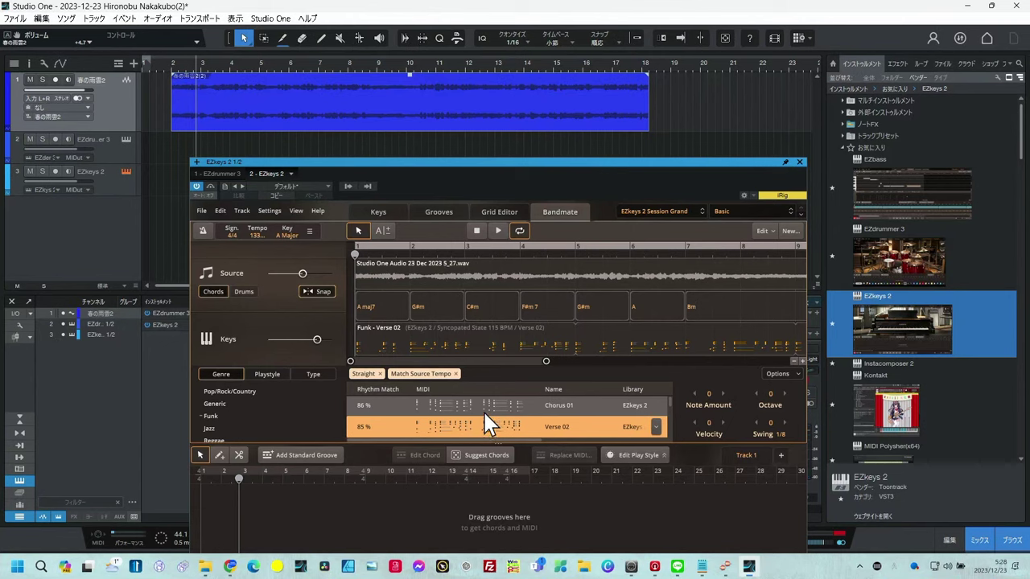
# Choose the Funk Chorus 01 groove in Bandmate and place it on EZkeys song Track 1 at bar 2.
pyautogui.click(381, 408)
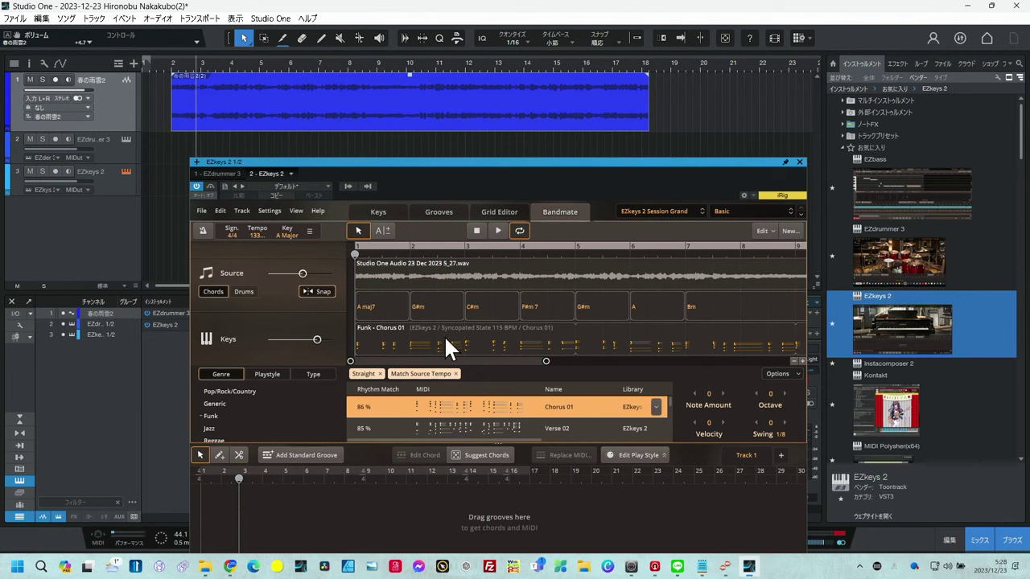
pyautogui.moveTo(445, 338); pyautogui.dragTo(226, 492)
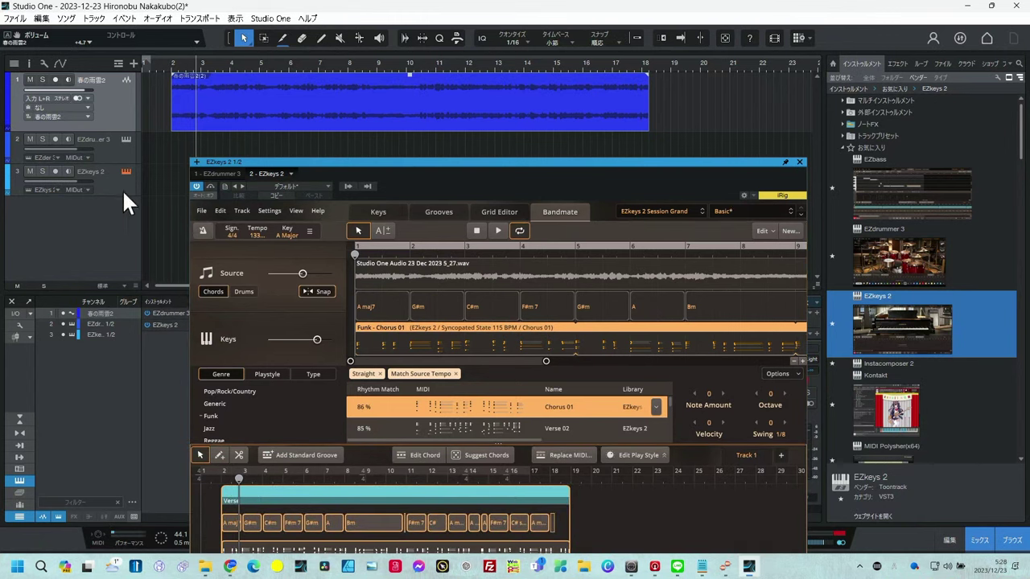
# Raise the EZkeys 2 track volume to +4.0 and play the song from bar 2.
pyautogui.moveTo(74, 180); pyautogui.dragTo(80, 180)
pyautogui.click(171, 66)
pyautogui.press('space')
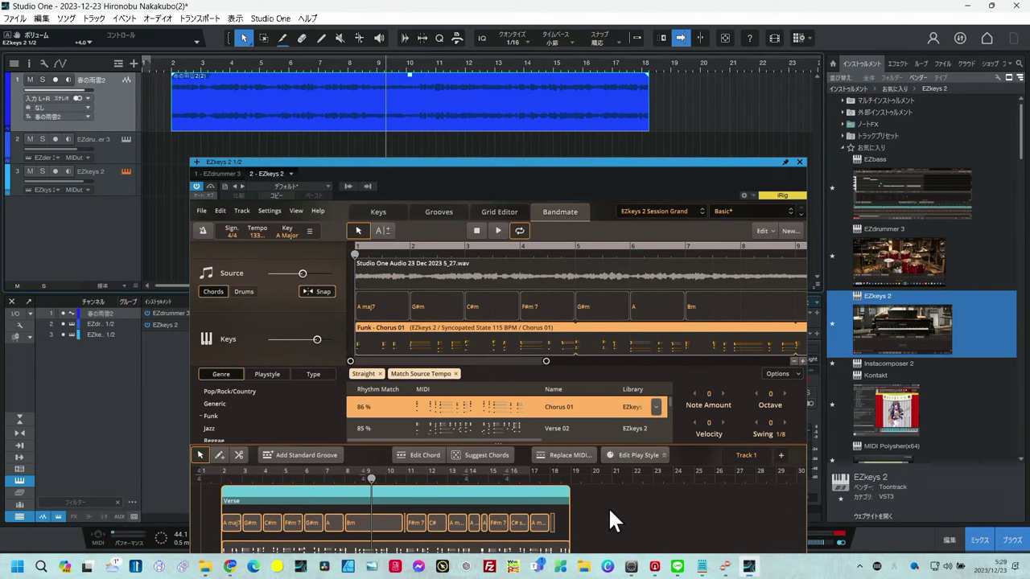
# Add Track 2 in EZkeys 2, paste the copied Track 1 groove there at bar 2 and move the plug-in window up.
pyautogui.click(779, 455)
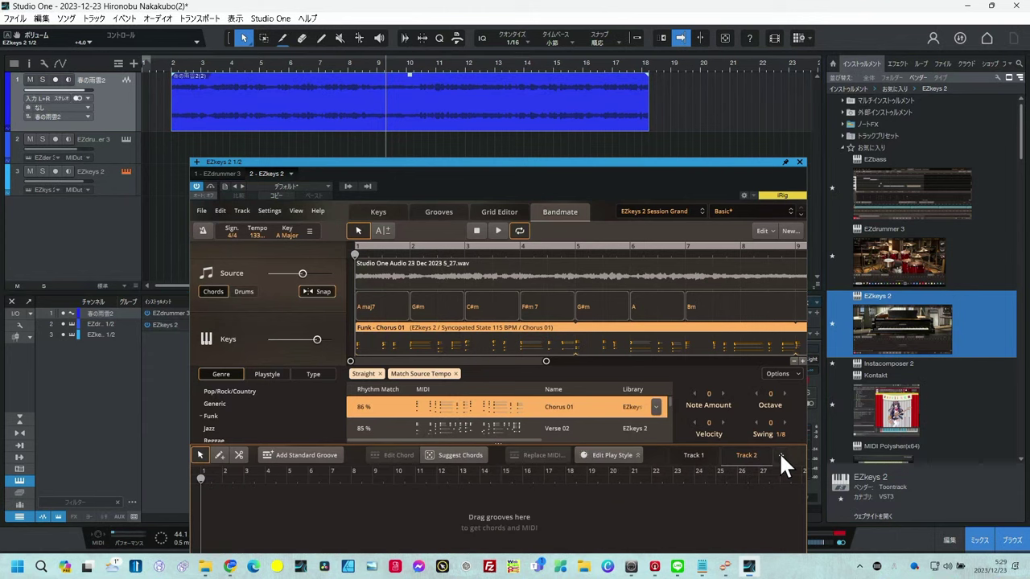
pyautogui.click(699, 455)
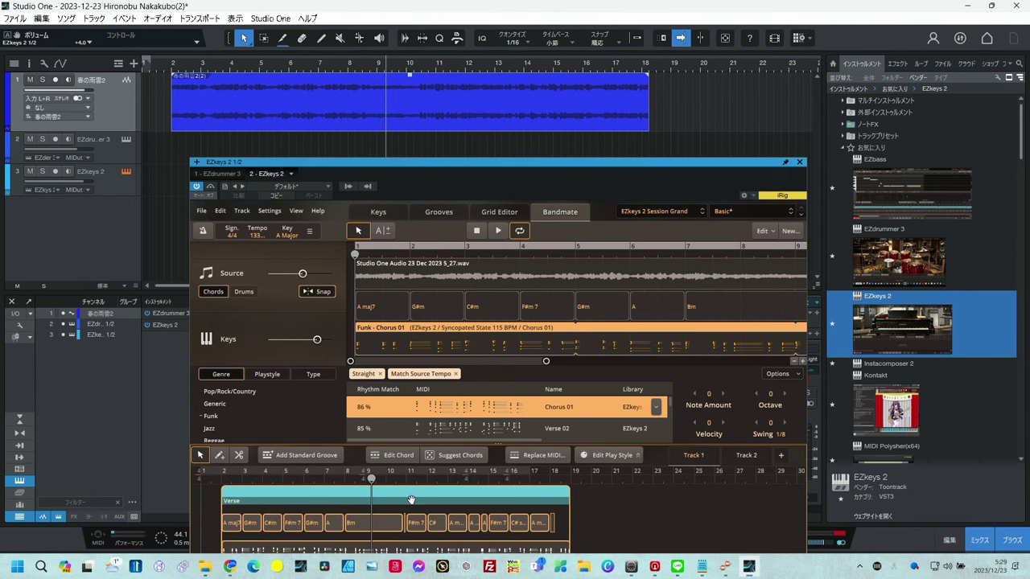
pyautogui.click(749, 455)
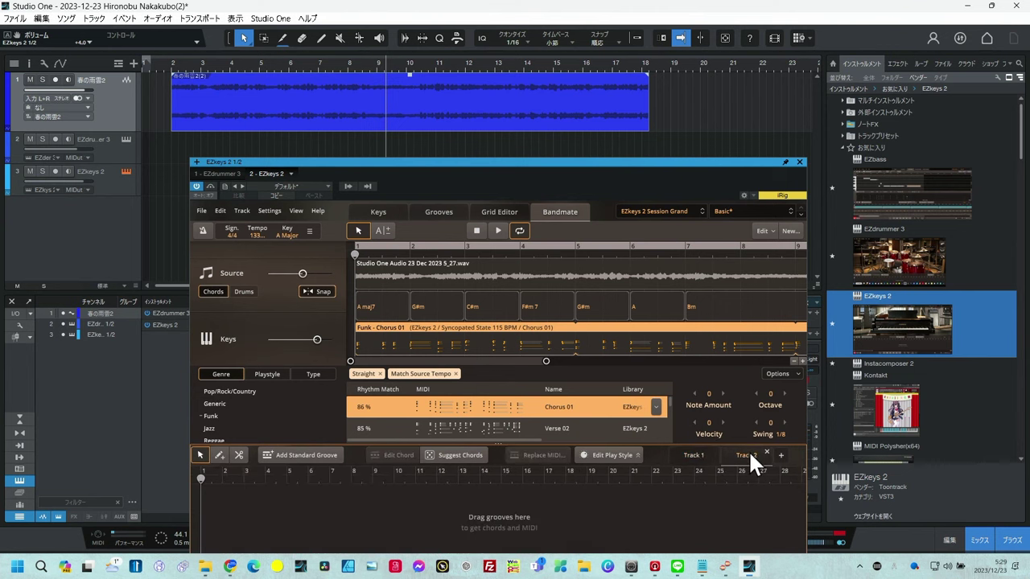
pyautogui.click(222, 470)
pyautogui.hotkey('ctrl', 'v')
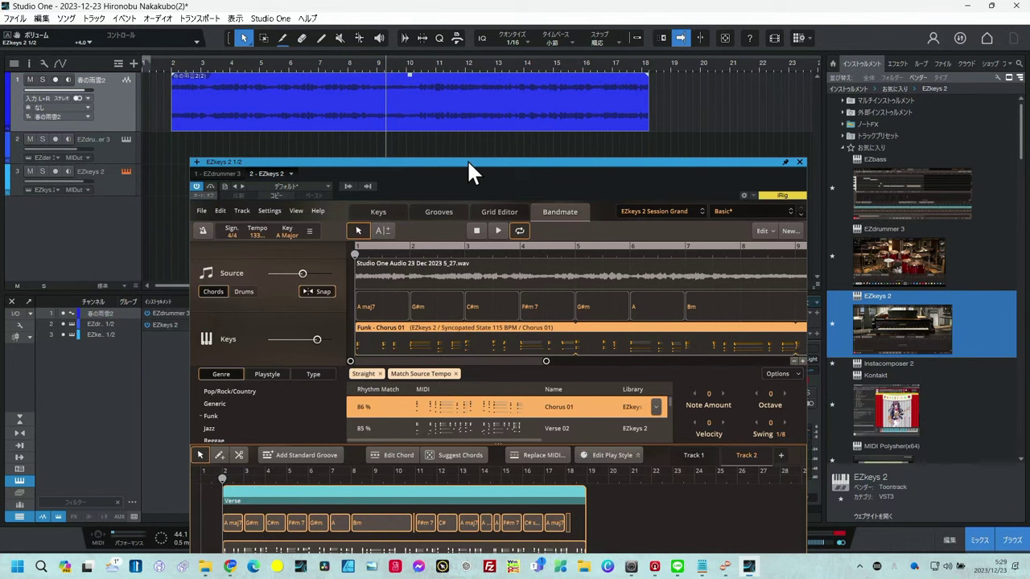
pyautogui.moveTo(468, 165); pyautogui.dragTo(469, 110)
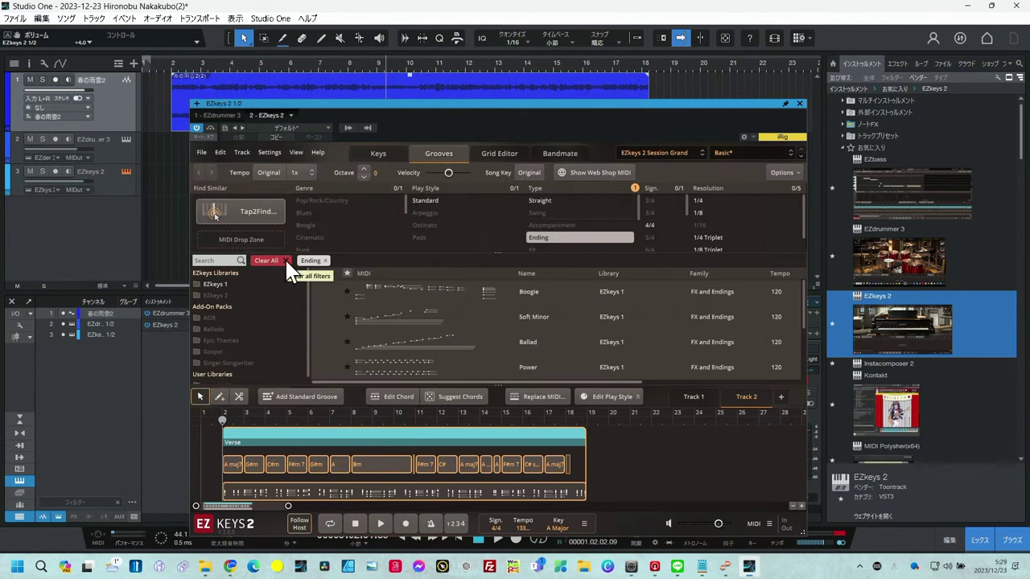
# Replace the MIDI in the Track 2 block with the favourite EZkeys 2 groove Variations 01 and save the changes.
pyautogui.click(285, 260)
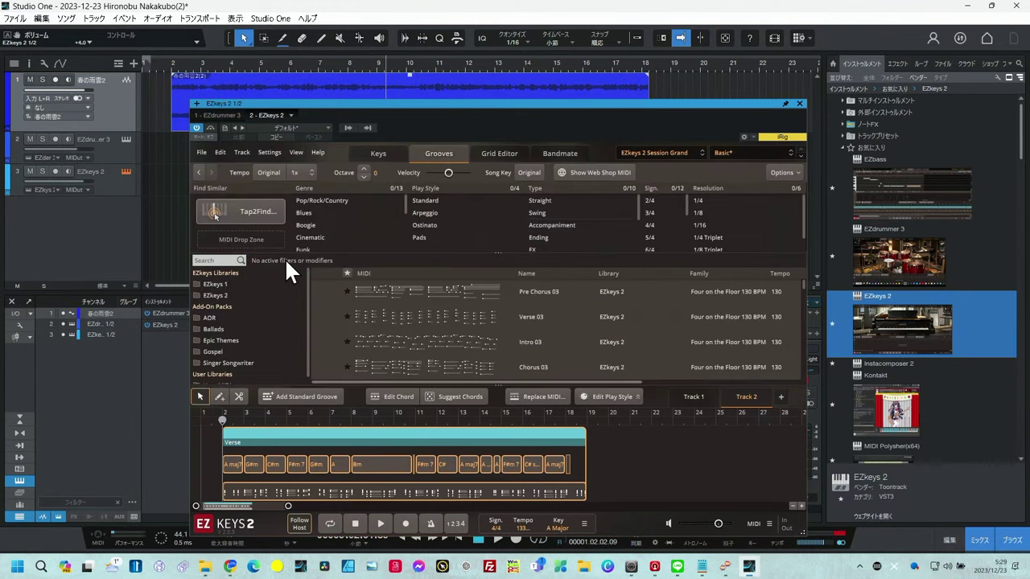
pyautogui.click(217, 295)
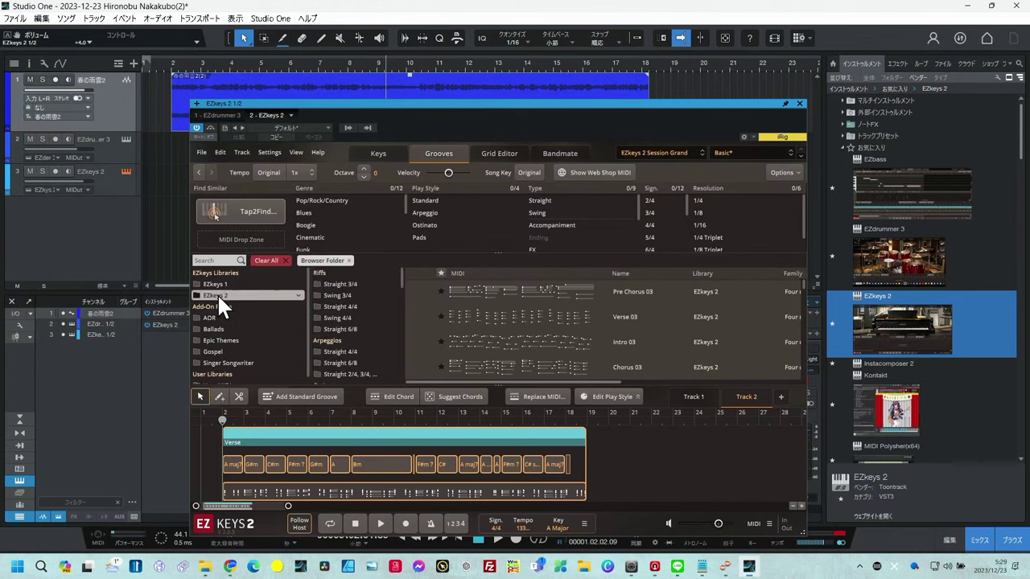
pyautogui.click(440, 273)
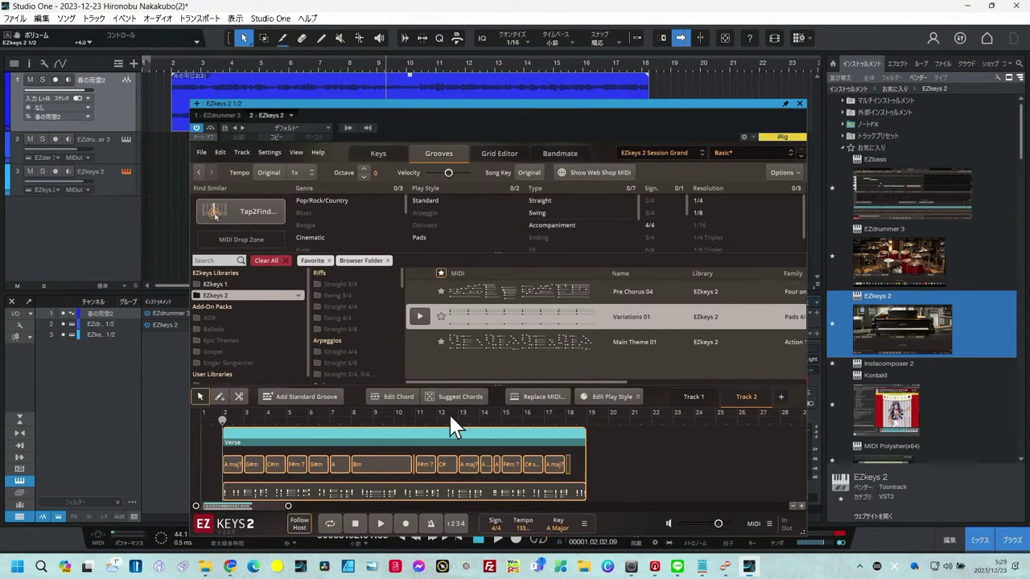
pyautogui.click(536, 392)
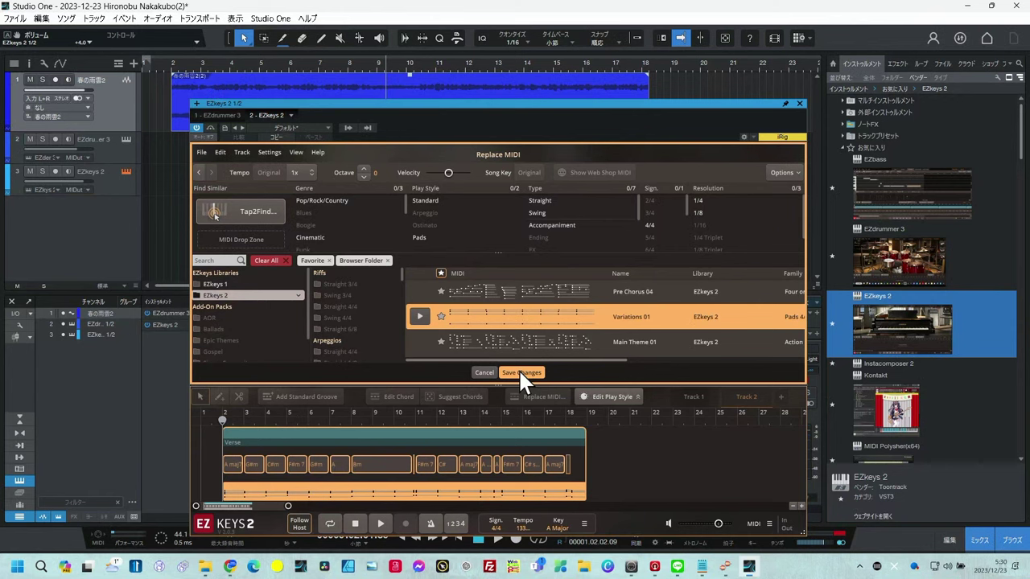
pyautogui.click(519, 372)
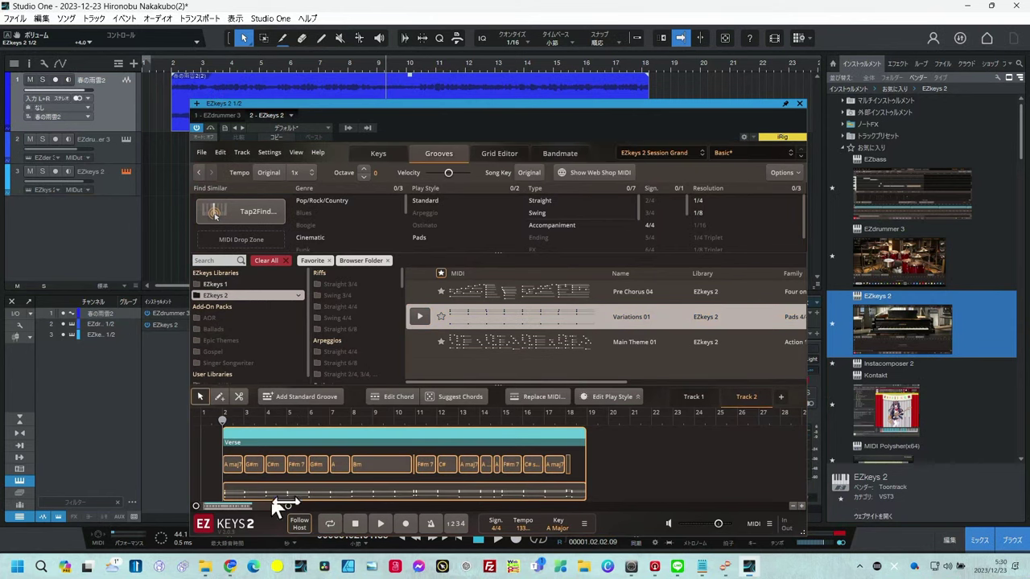
# Show the chord track, copy the chords of the EZkeys Verse block onto it from bar 2 and close the plug-in window.
pyautogui.moveTo(372, 105); pyautogui.dragTo(599, 112)
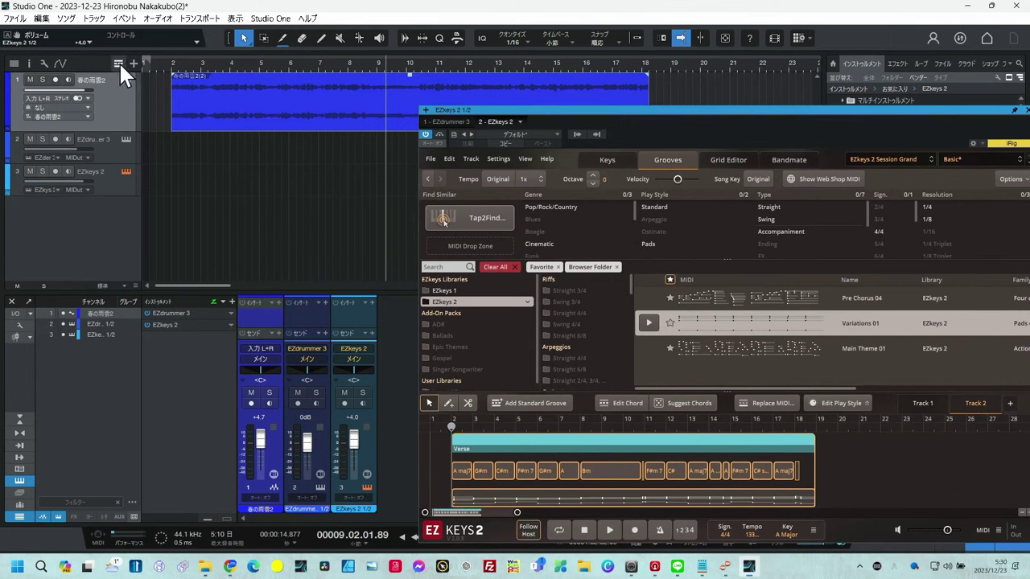
pyautogui.click(119, 63)
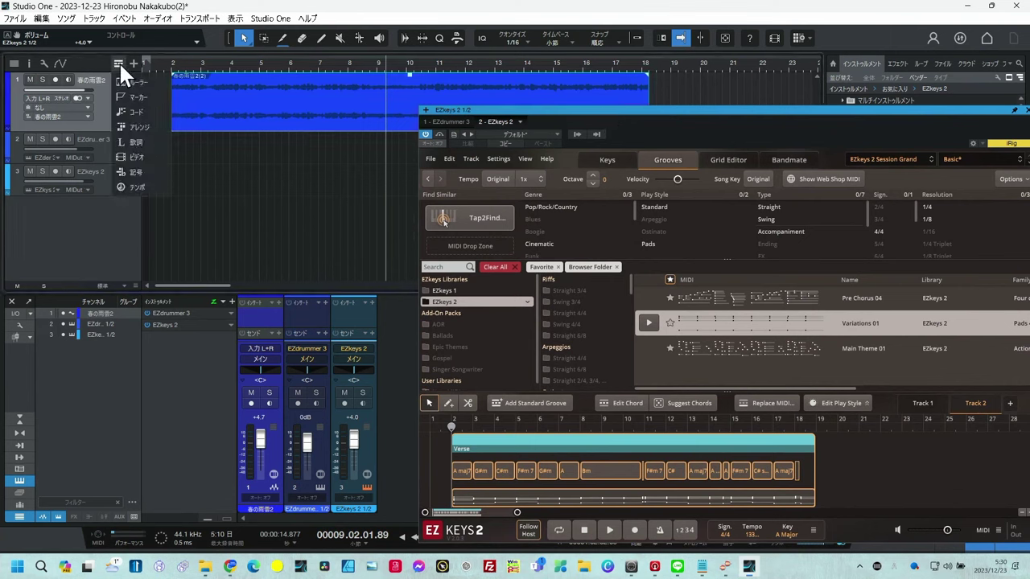
pyautogui.click(131, 112)
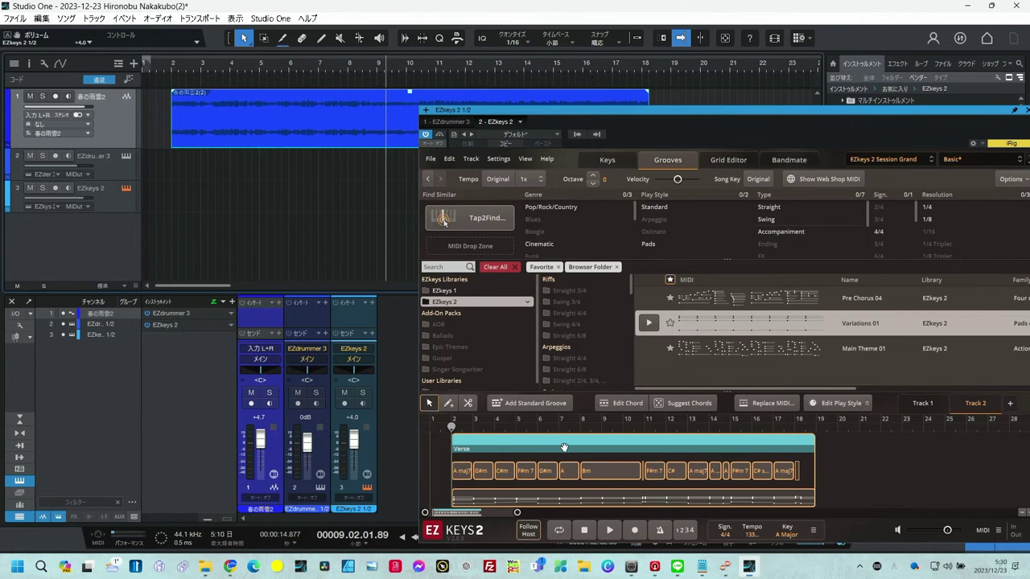
pyautogui.moveTo(564, 447); pyautogui.dragTo(193, 83)
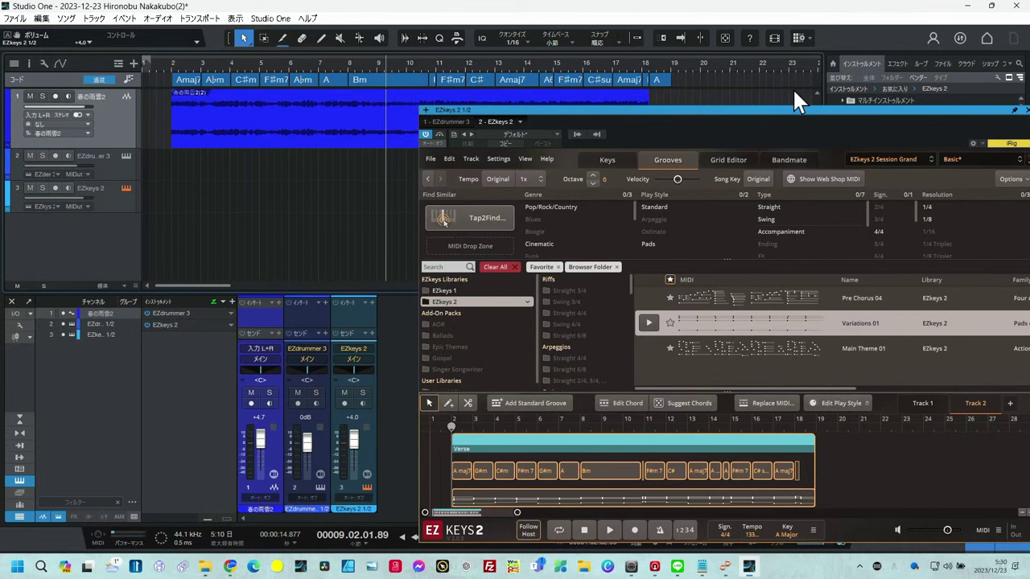
pyautogui.moveTo(767, 117); pyautogui.dragTo(567, 152)
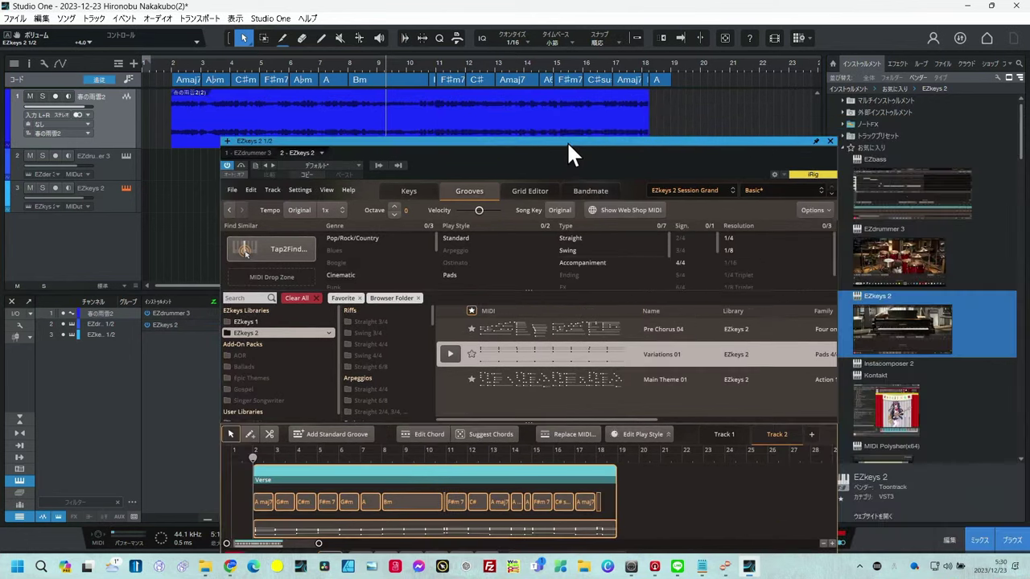
pyautogui.click(829, 141)
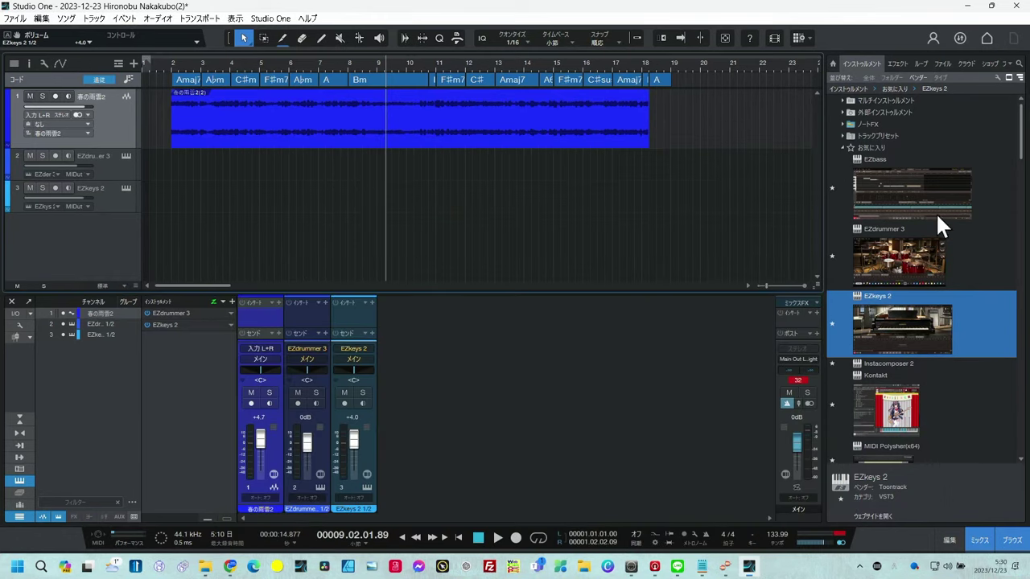
# Load VG-SPARKLE2 on a new instrument track and audition its common phrases, including Half-Muted 1/8 and Muted 1/8.
pyautogui.scroll(-20, 926, 275)
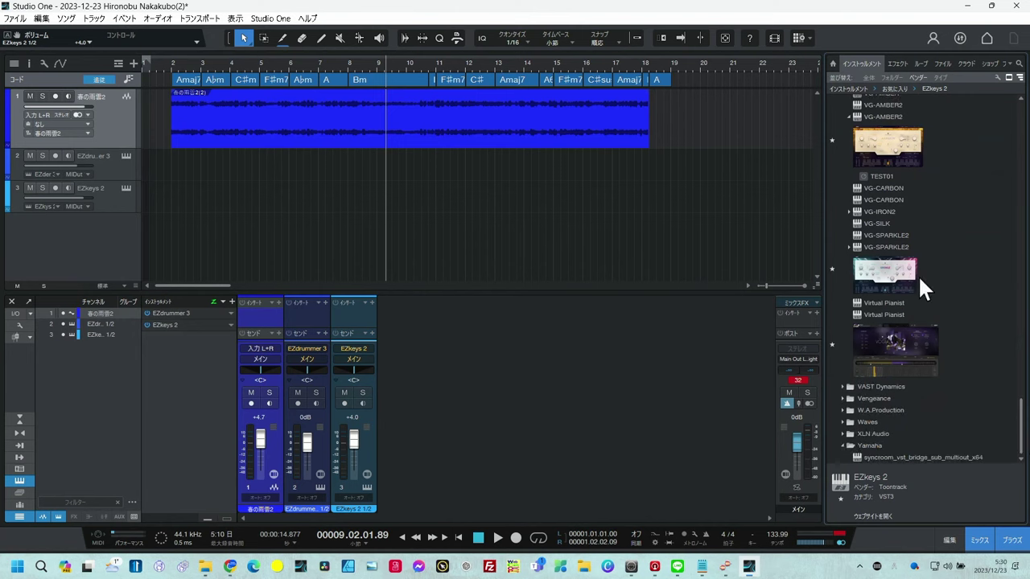
pyautogui.moveTo(901, 274); pyautogui.dragTo(116, 246)
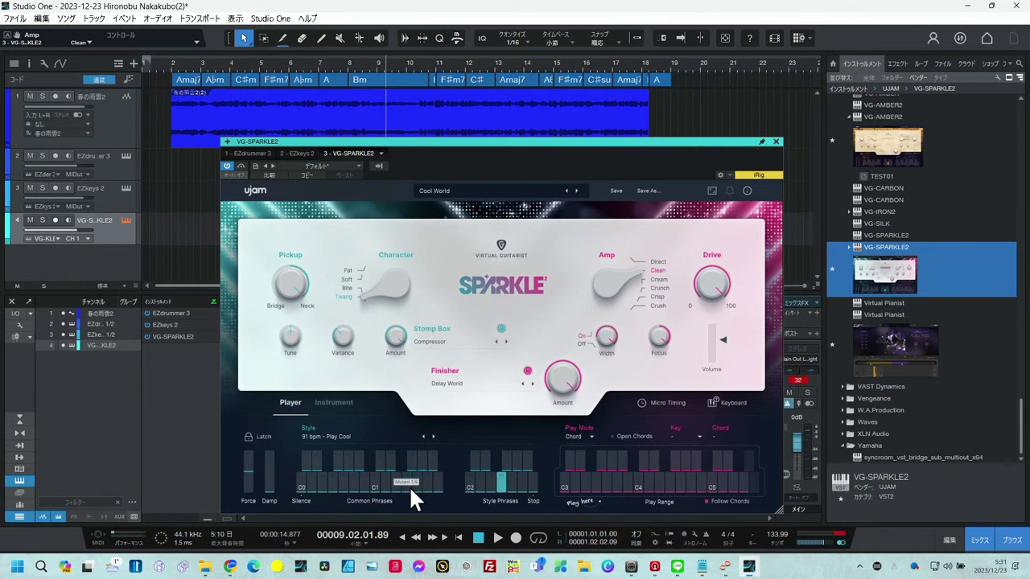
pyautogui.click(584, 484)
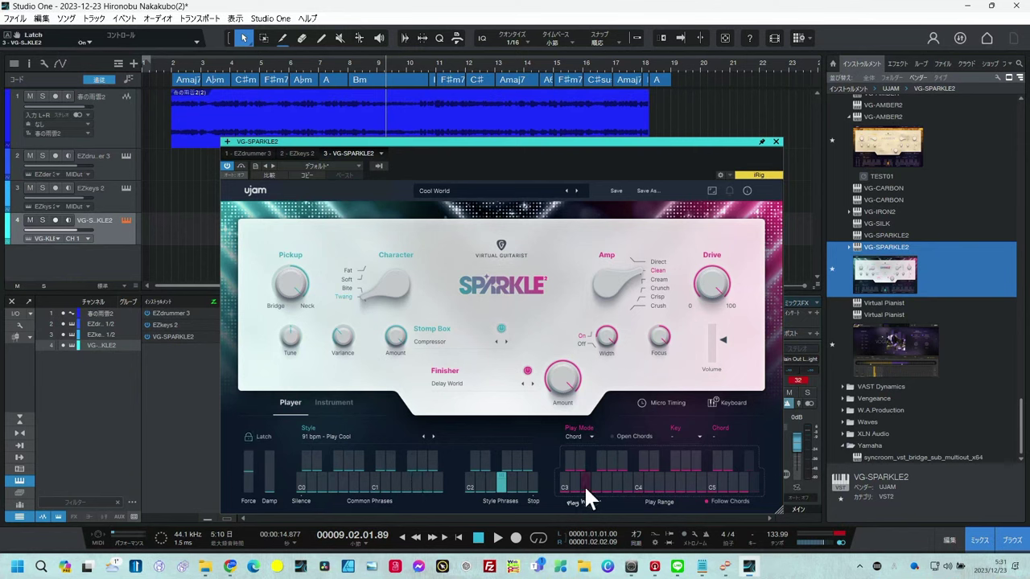
pyautogui.click(377, 482)
pyautogui.click(399, 481)
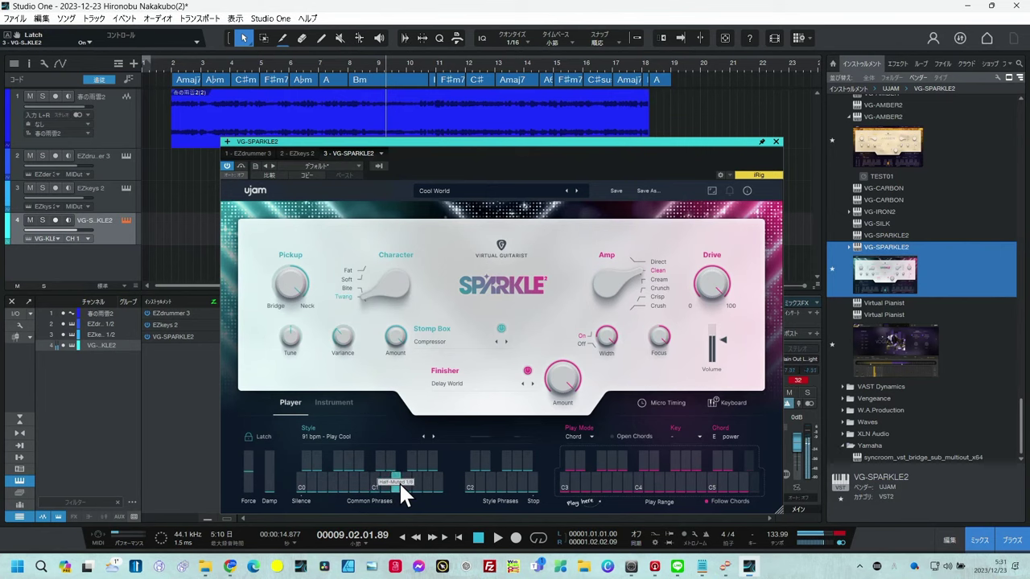
pyautogui.click(406, 482)
pyautogui.click(413, 483)
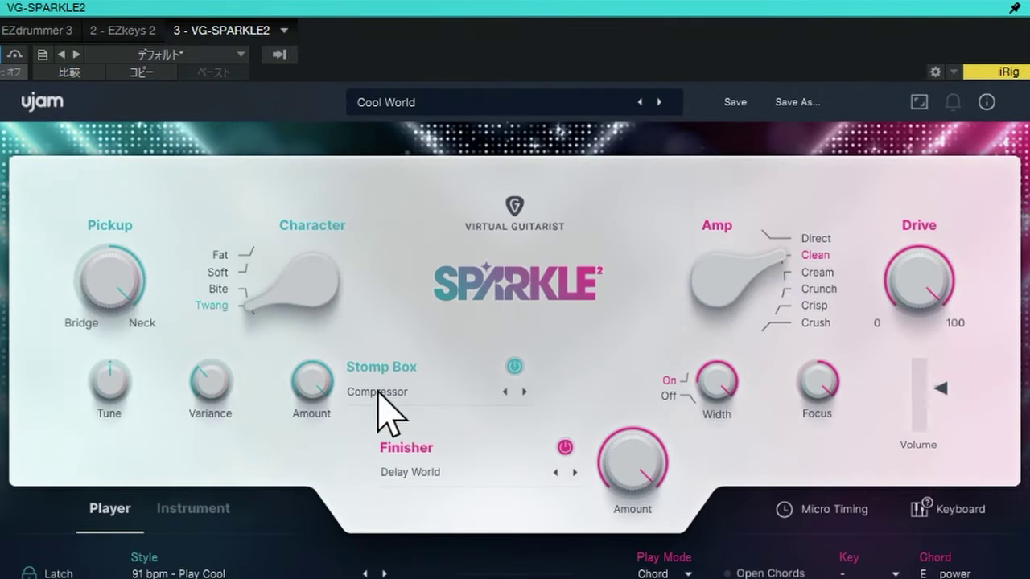
# Set the Stomp Box effect to Auto Wah Syncopated, lower its amount and reduce the Finisher amount to 24.2 %.
pyautogui.click(378, 393)
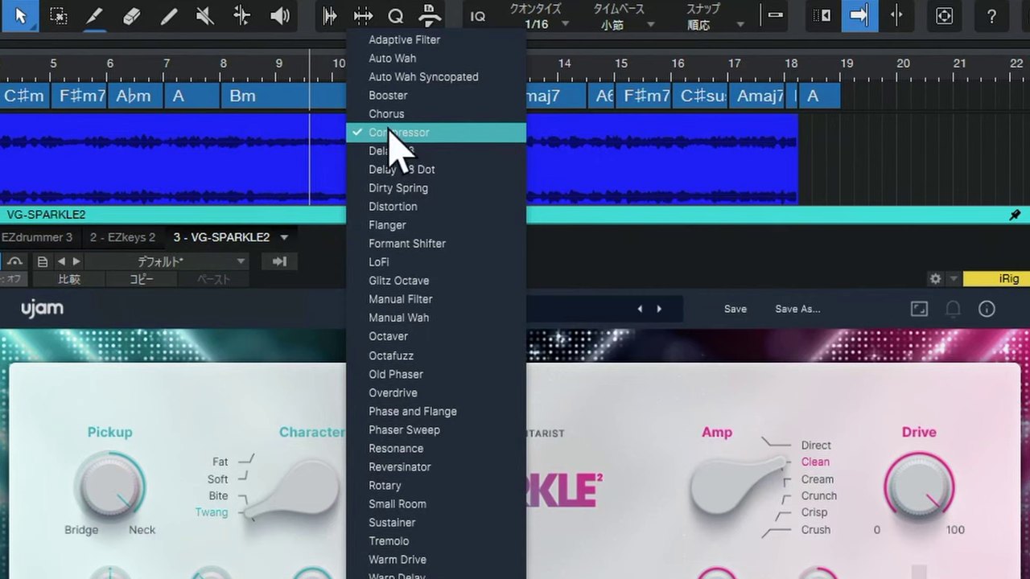
pyautogui.click(394, 95)
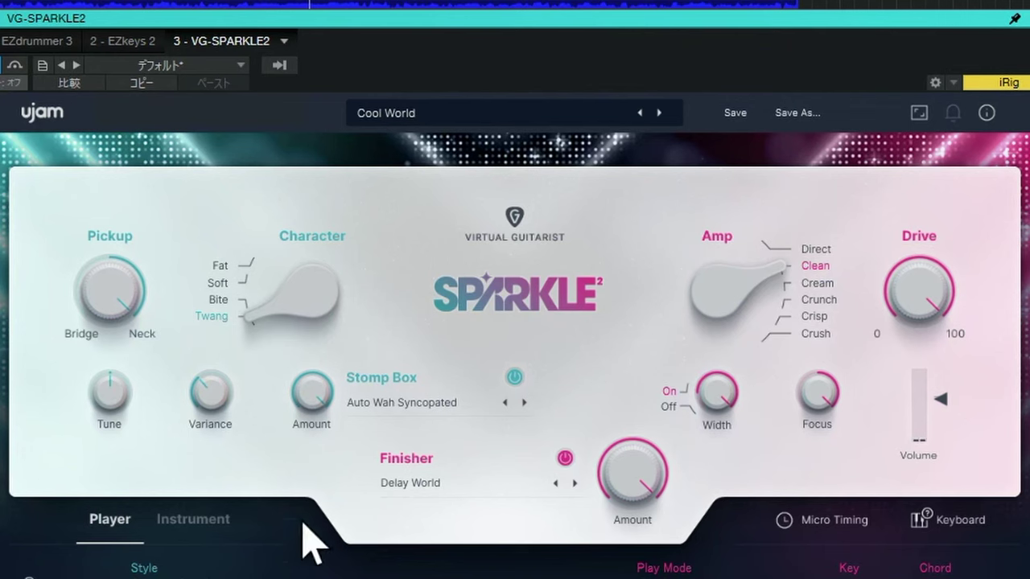
pyautogui.moveTo(312, 391); pyautogui.dragTo(284, 537)
pyautogui.moveTo(633, 476); pyautogui.dragTo(617, 578)
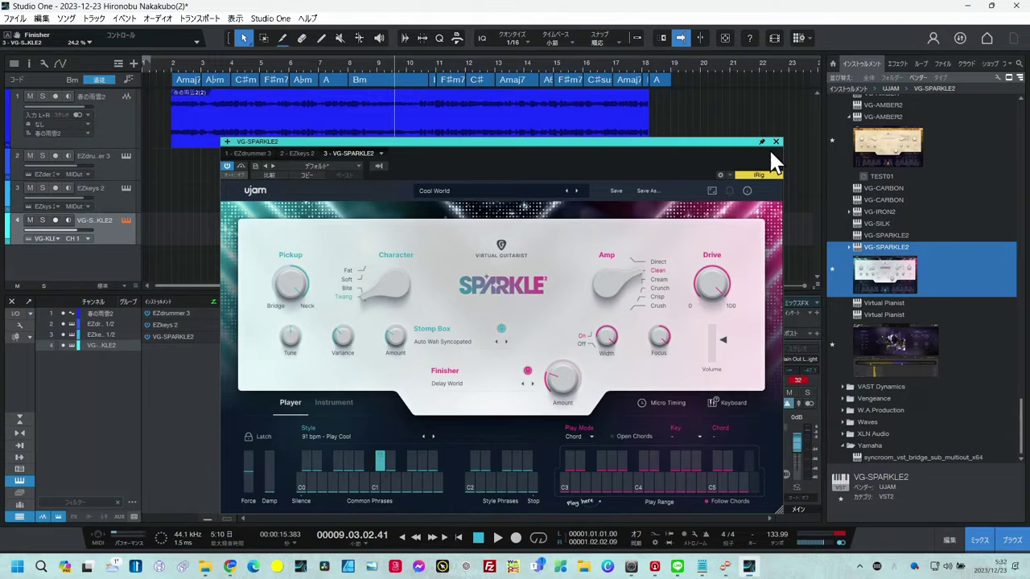
# Close the guitar plug-in, show the inspector and copy all chords from the chord track onto the VG-SPARKLE2 track at bar 2.
pyautogui.click(775, 142)
pyautogui.press('F4')
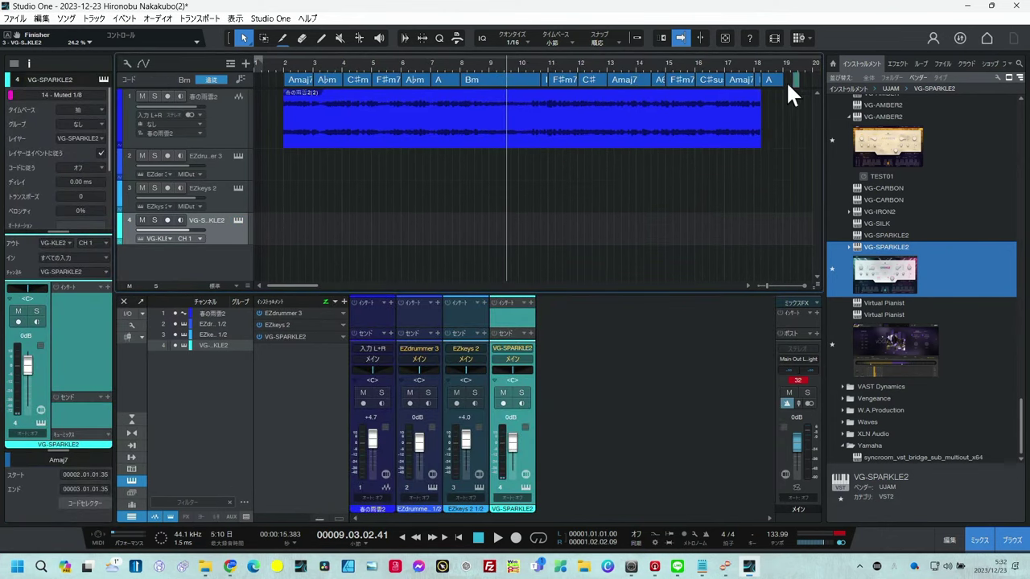
pyautogui.moveTo(785, 80); pyautogui.dragTo(299, 241)
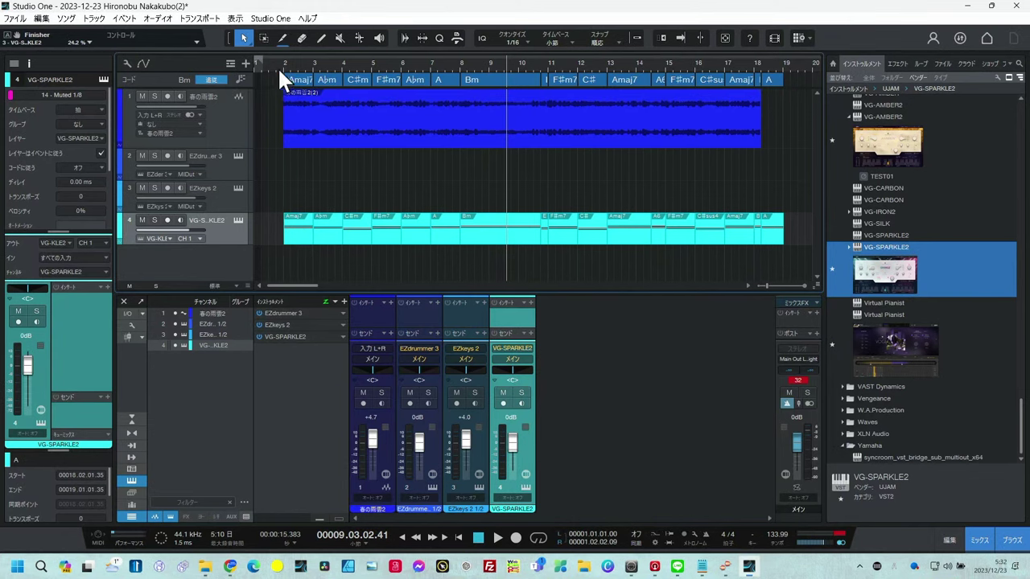
# Raise the source audio track's volume to +6.4, loop from about bar 2 to bar 18 and start playback.
pyautogui.moveTo(198, 106); pyautogui.dragTo(201, 106)
pyautogui.moveTo(286, 51); pyautogui.dragTo(760, 64)
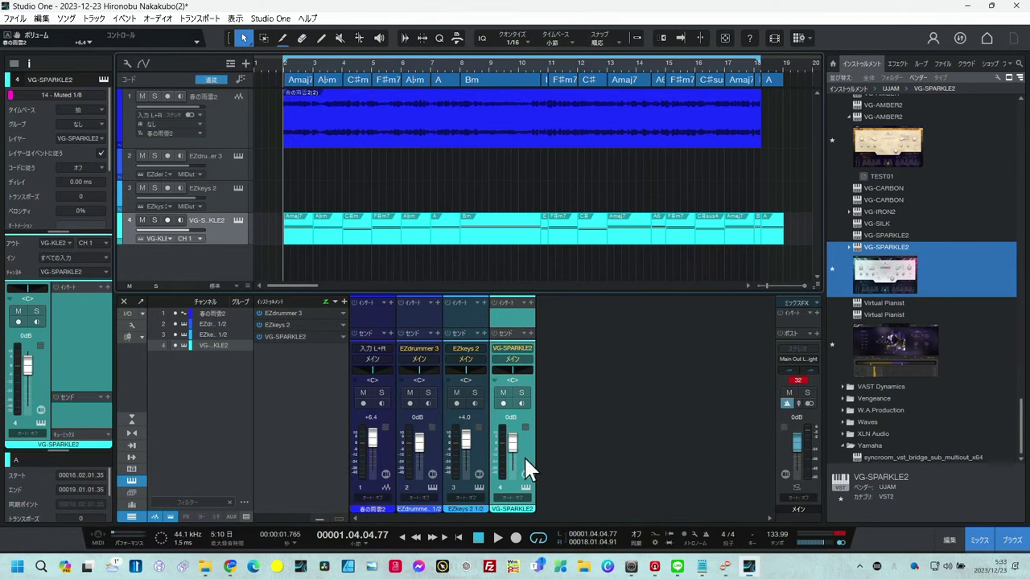
pyautogui.press('space')
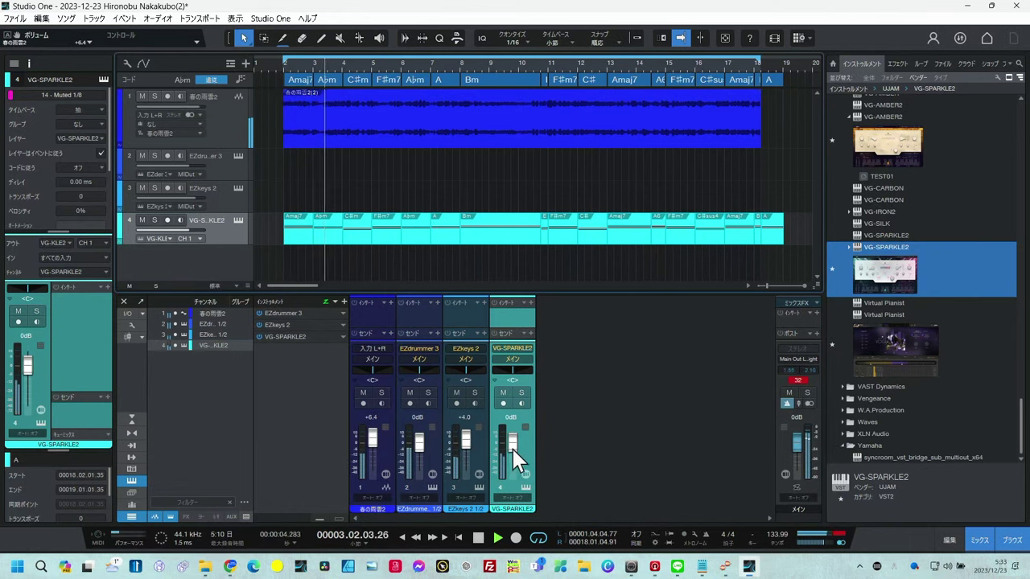
# Set the channel volumes during playback: VG-SPARKLE2 to +1.5, EZdrummer 3 to -0.4 and the source audio to +9.3.
pyautogui.scroll(3, 515, 451)
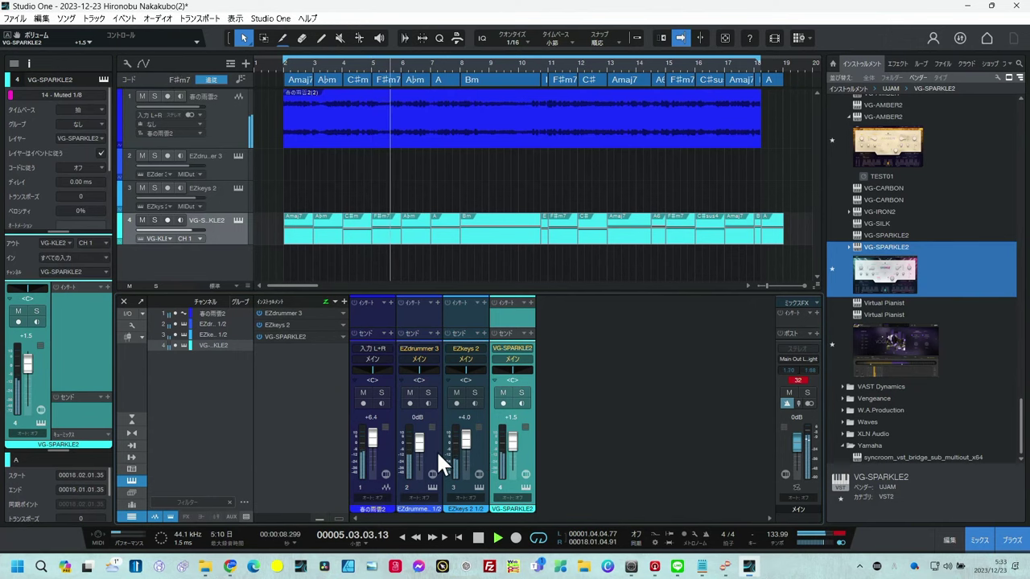
pyautogui.scroll(-1, 420, 444)
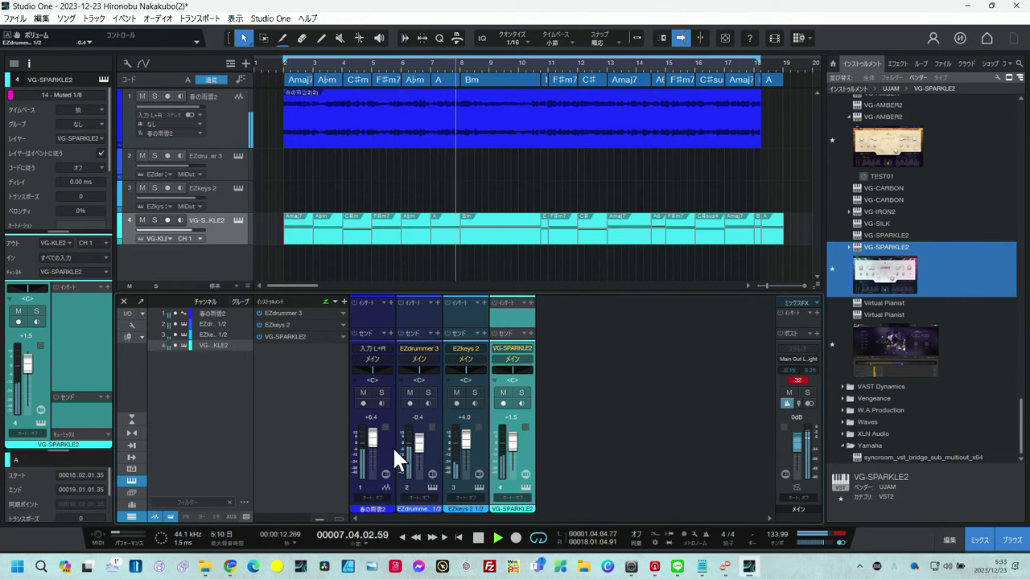
pyautogui.scroll(1, 371, 440)
pyautogui.scroll(4, 371, 439)
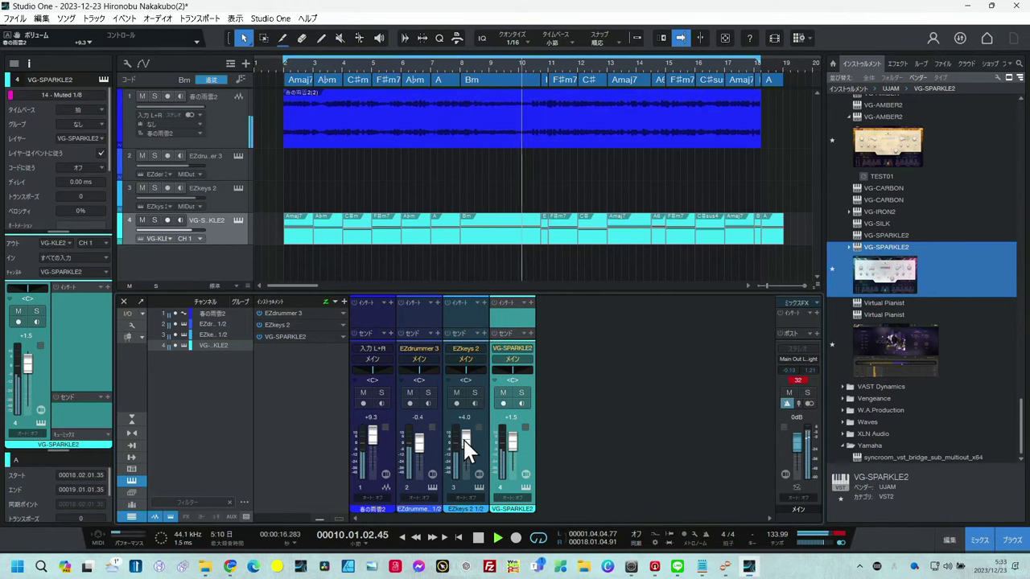
# Adjust the EZkeys 2 channel volume to +8.0 while the loop plays.
pyautogui.scroll(-1, 464, 441)
pyautogui.scroll(-7, 467, 450)
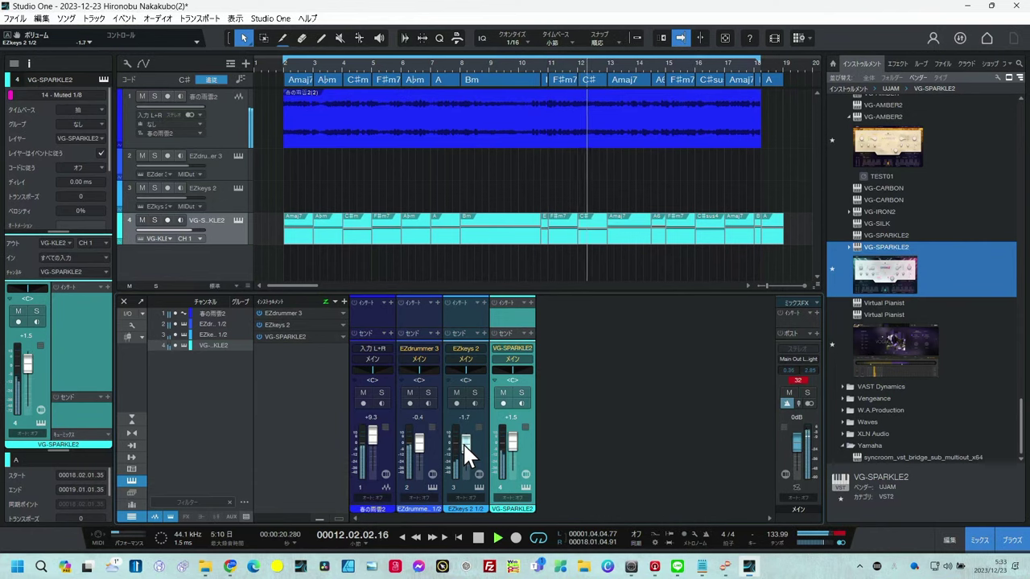
pyautogui.scroll(5, 468, 454)
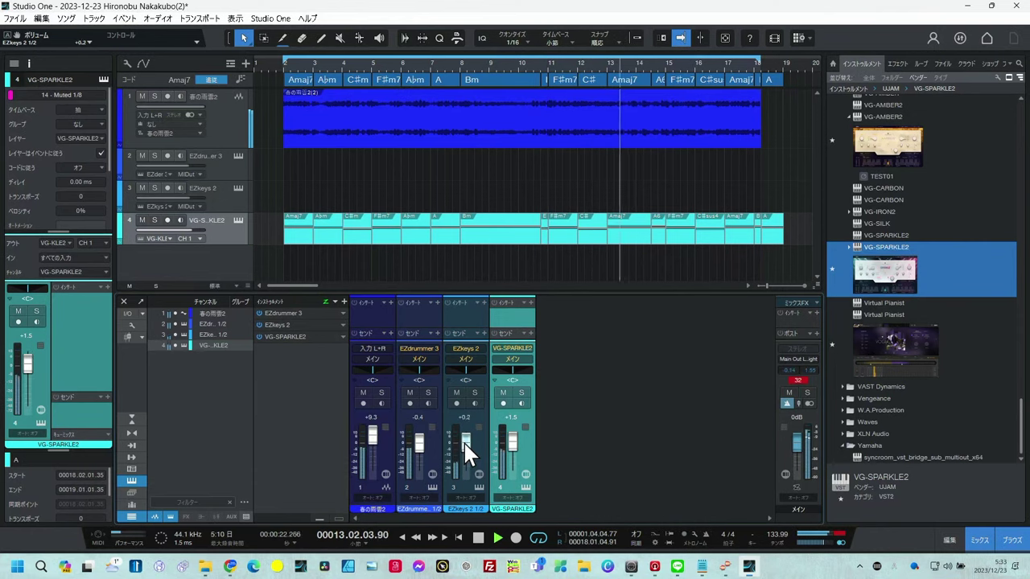
pyautogui.scroll(3, 468, 453)
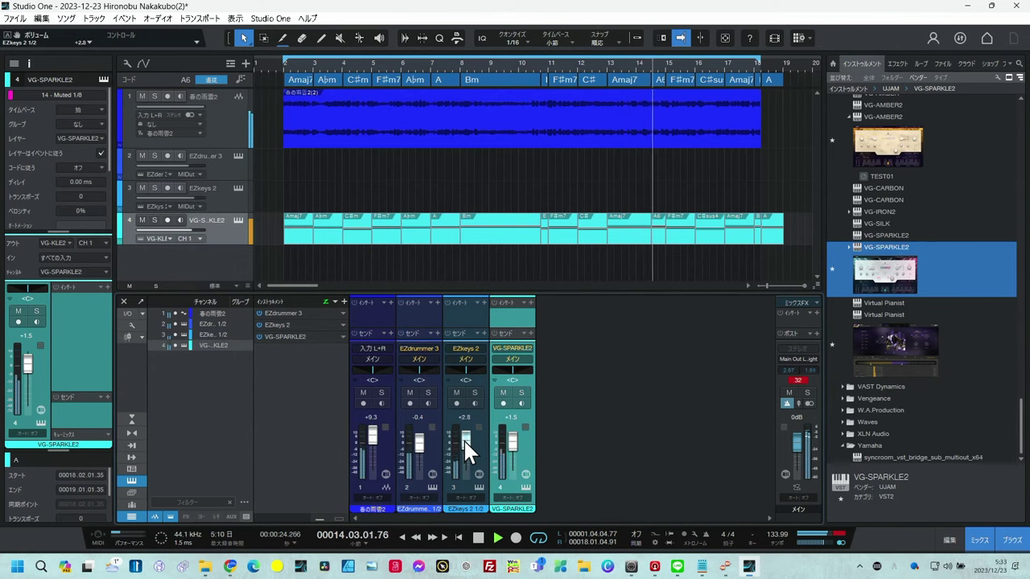
pyautogui.scroll(7, 465, 443)
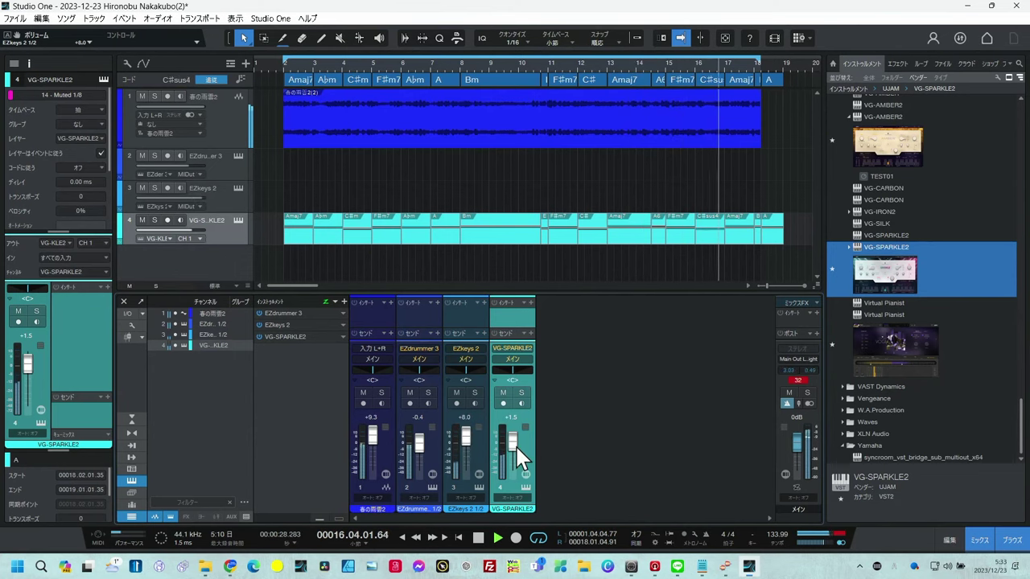
# Lower the VG-SPARKLE2 volume to -1.7, raise EZkeys 2 to +10.0 and stop playback.
pyautogui.scroll(-5, 515, 450)
pyautogui.scroll(-3, 514, 454)
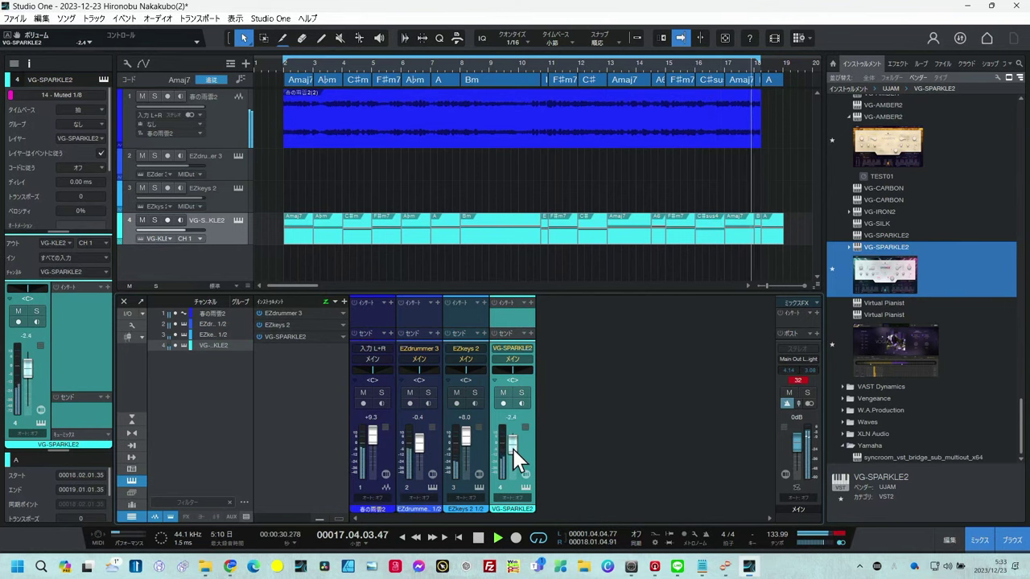
pyautogui.scroll(1, 514, 458)
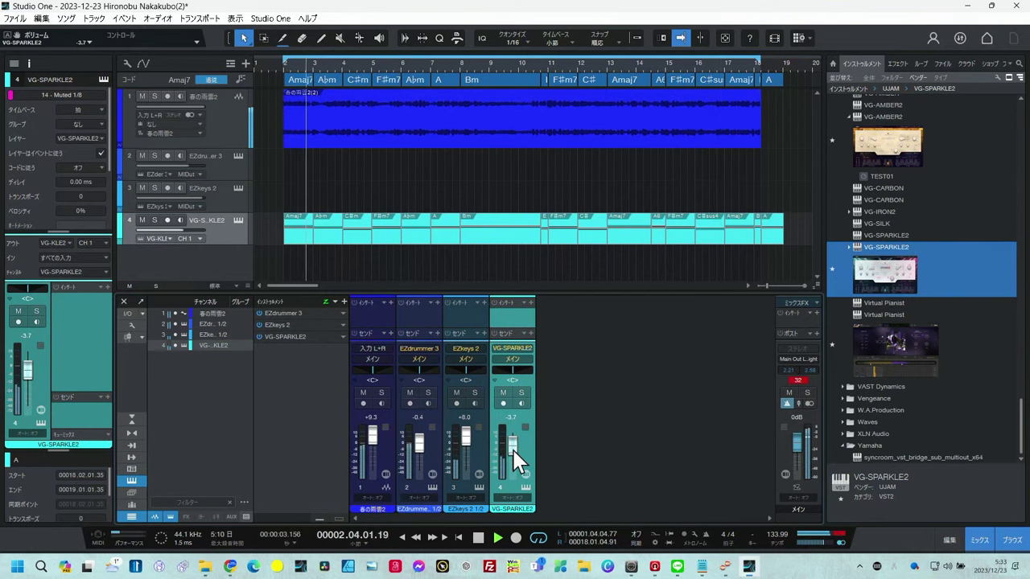
pyautogui.scroll(2, 515, 457)
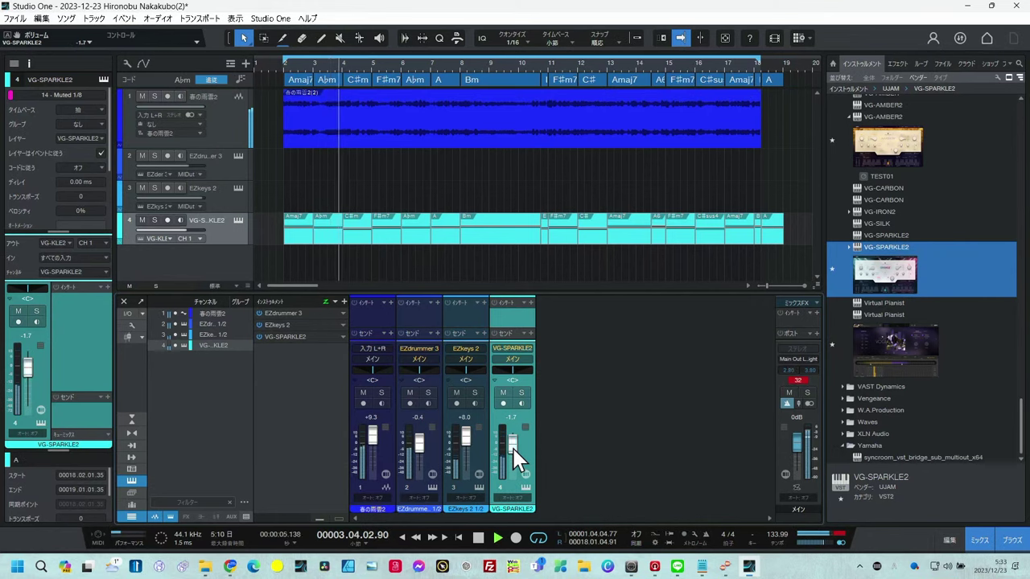
pyautogui.scroll(2, 466, 438)
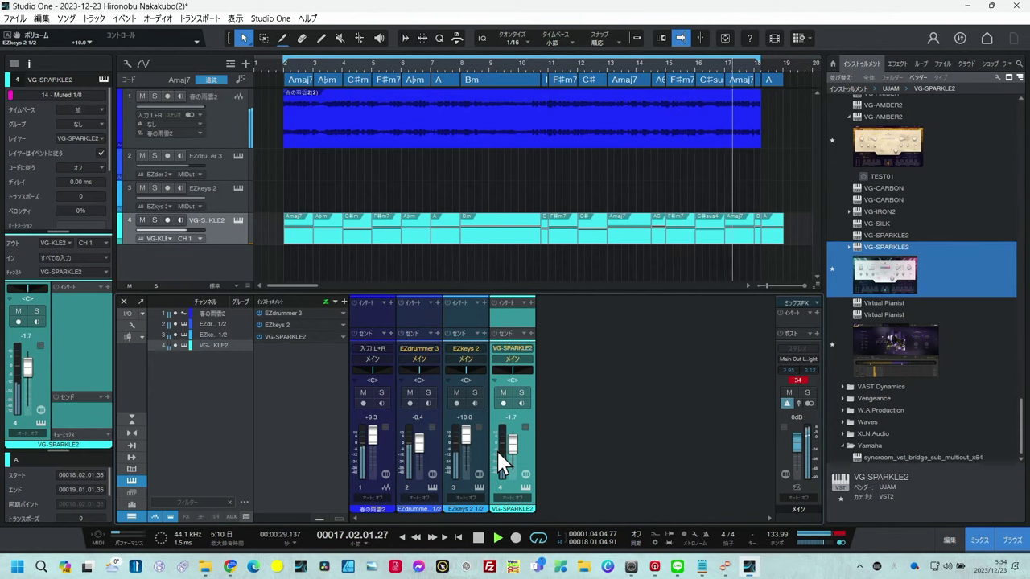
pyautogui.press('space')
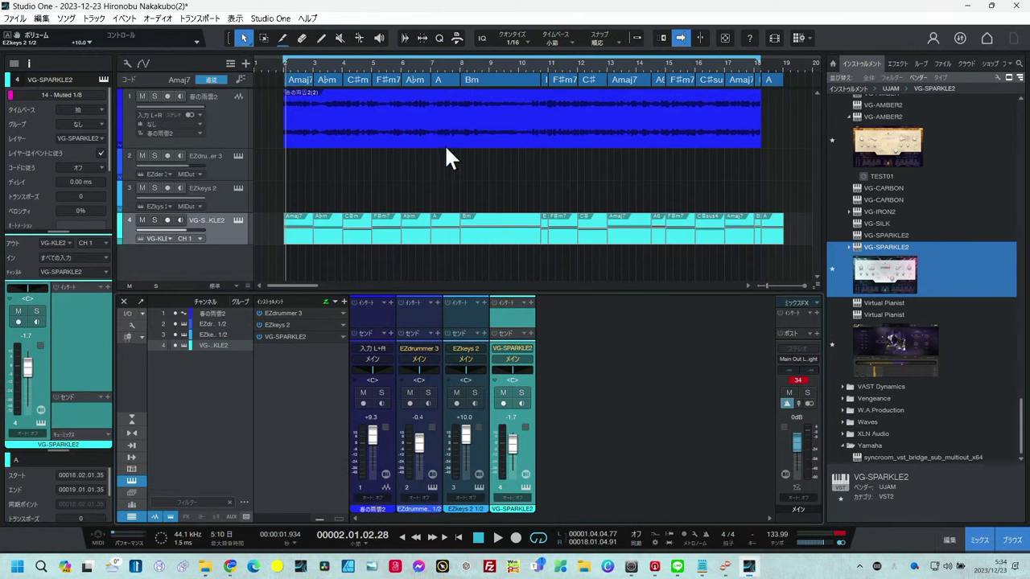
# Align the boundary between the Abm and A chords on the chord track with the bar 7 line.
pyautogui.moveTo(430, 71); pyautogui.dragTo(578, 153)
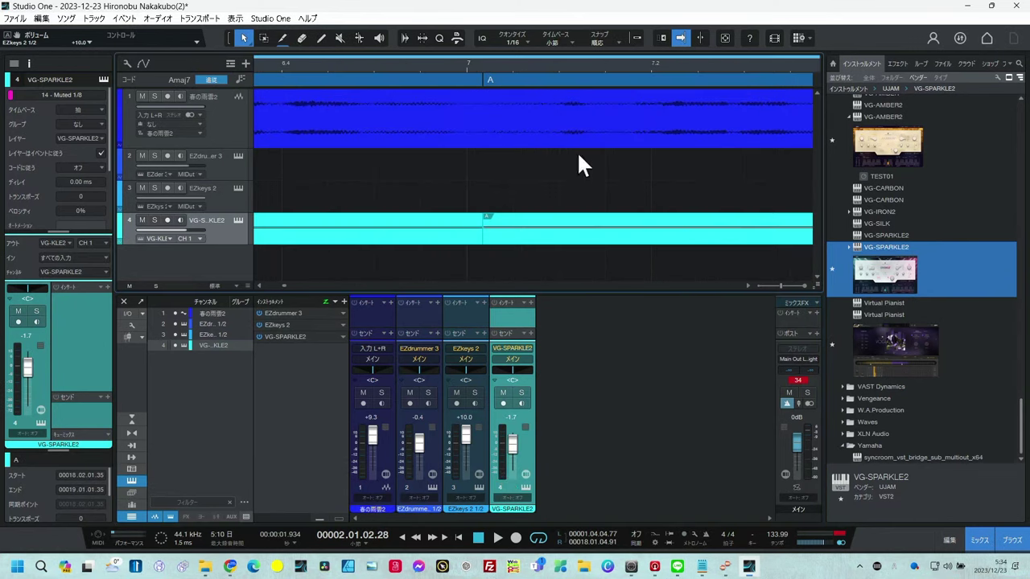
pyautogui.click(482, 81)
pyautogui.moveTo(472, 86); pyautogui.dragTo(498, 28)
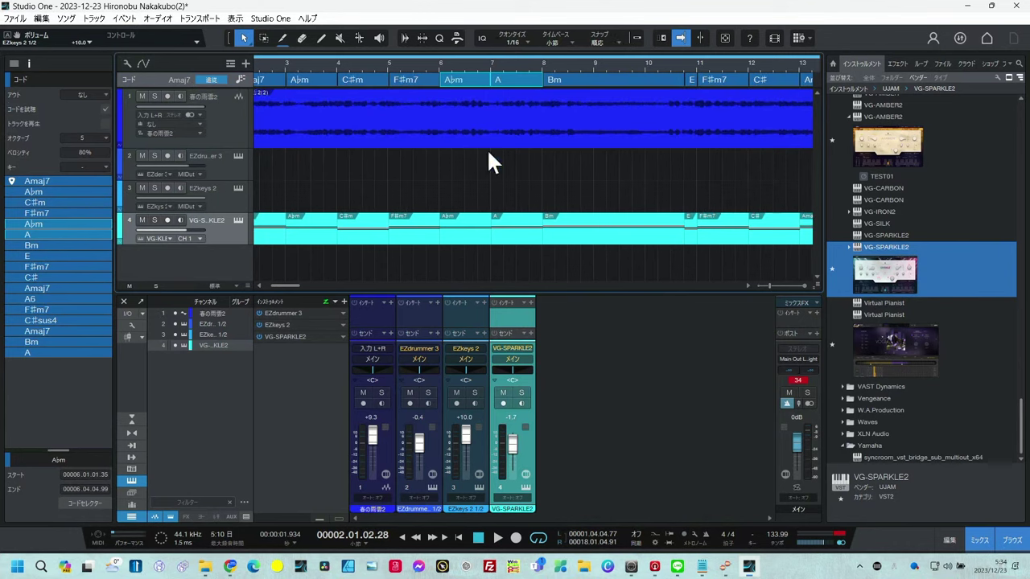